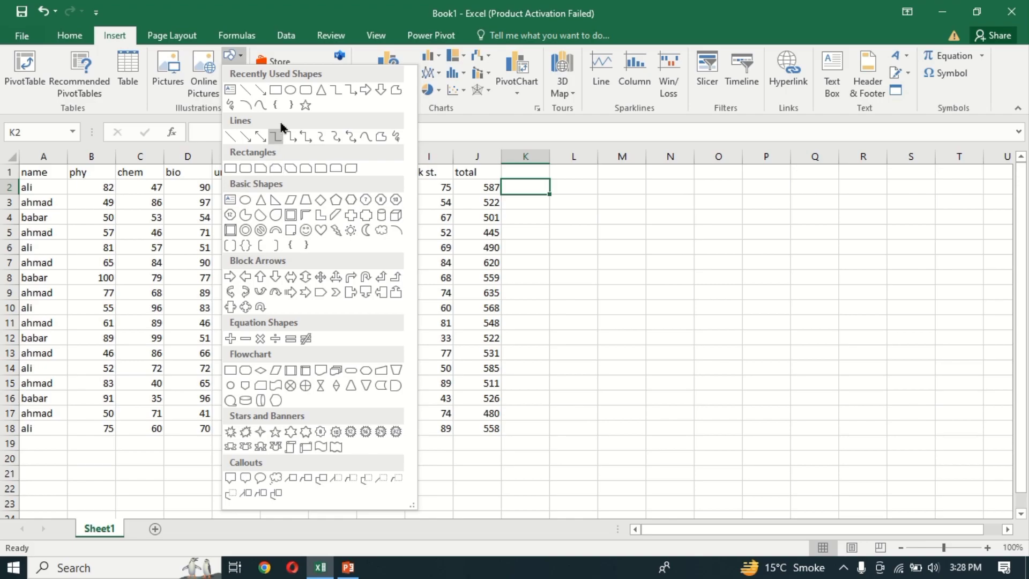
# Step: Draw a rectangle about 0.81" high and 1.15" wide beside the marks table, and delete it
pyautogui.click(274, 90)
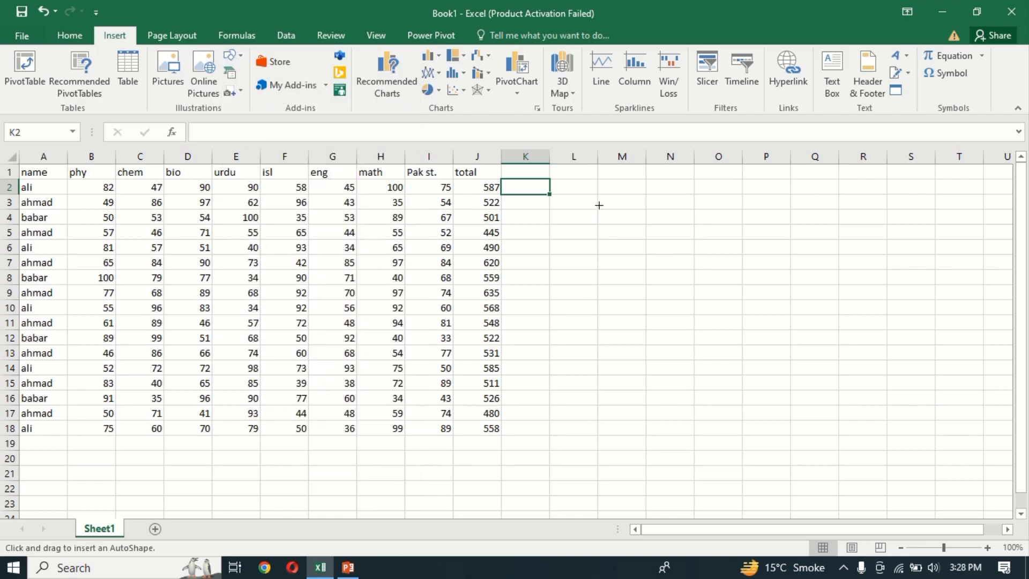
pyautogui.moveTo(599, 205)
pyautogui.mouseDown()
pyautogui.moveTo(647, 252)
pyautogui.moveTo(680, 264)
pyautogui.mouseUp()
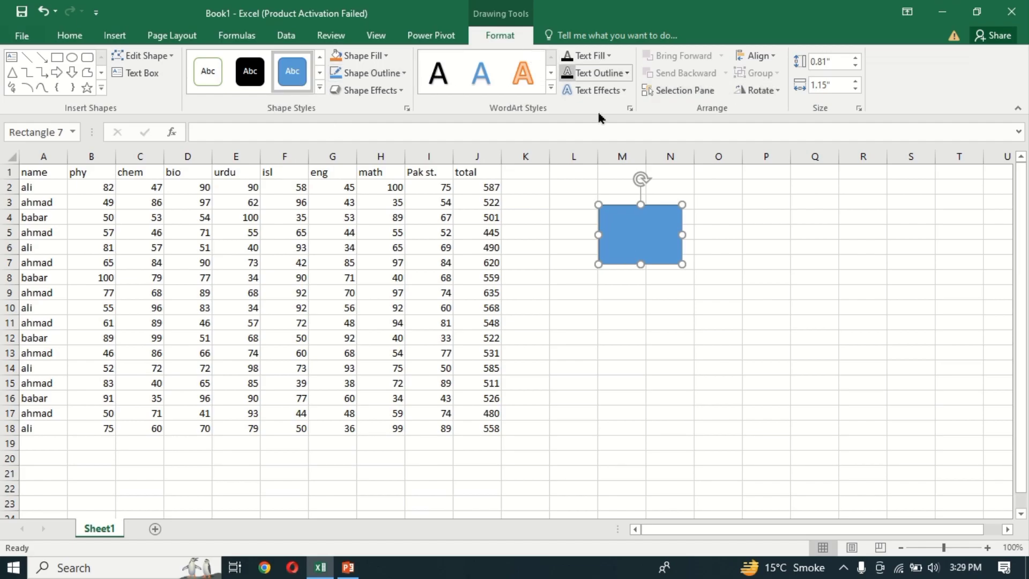
pyautogui.press('Delete')
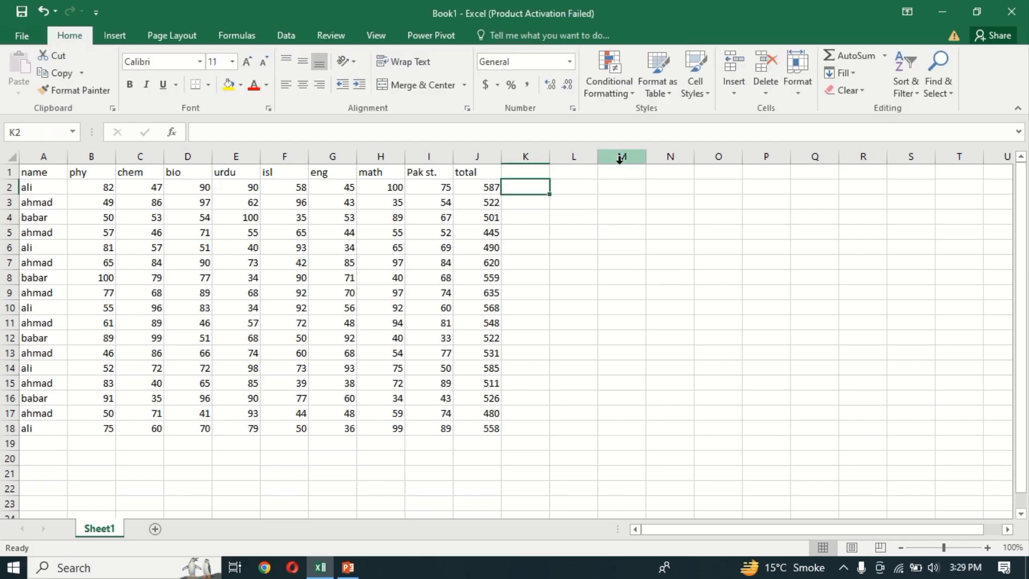
# Step: Open the SmartArt graphic chooser and examine all the layouts, including the List and Process categories
pyautogui.click(114, 37)
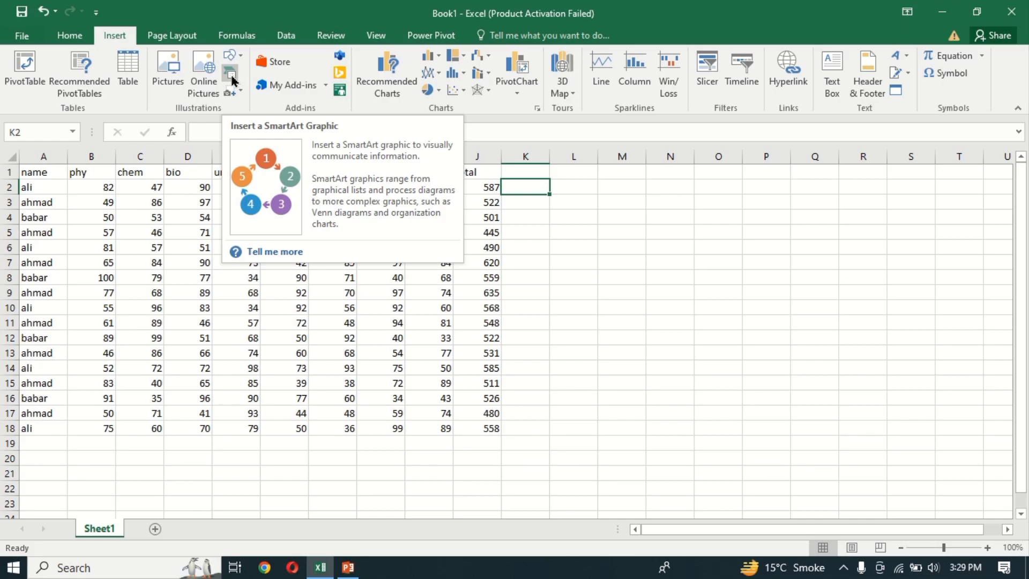
pyautogui.click(232, 80)
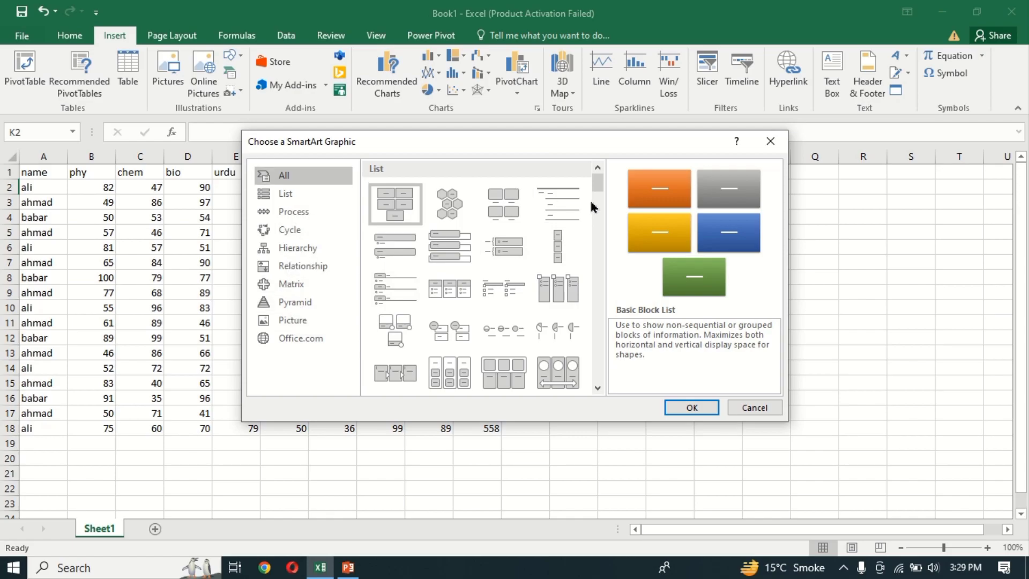
pyautogui.scroll(-10, 597, 250)
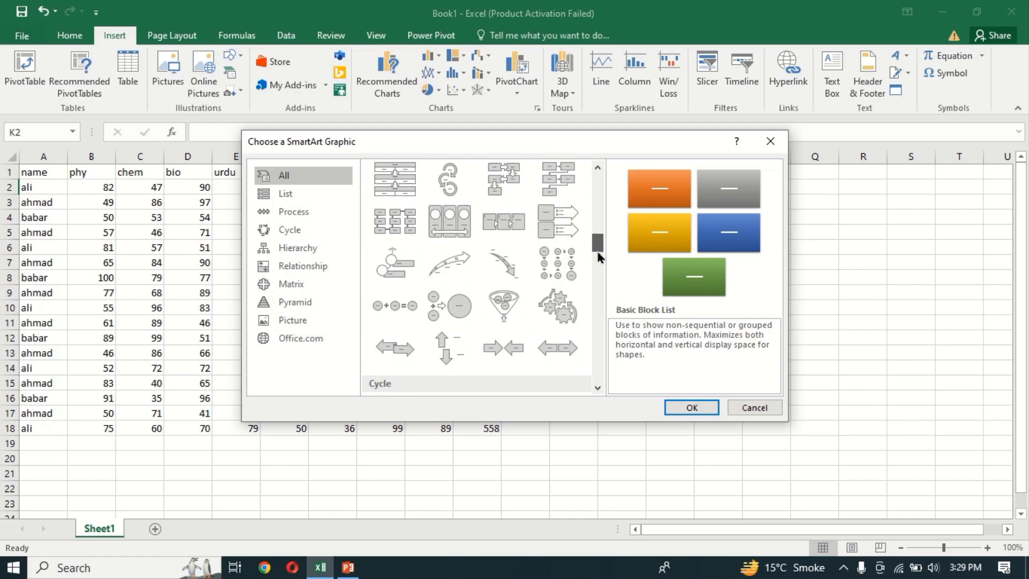
pyautogui.scroll(-5, 597, 263)
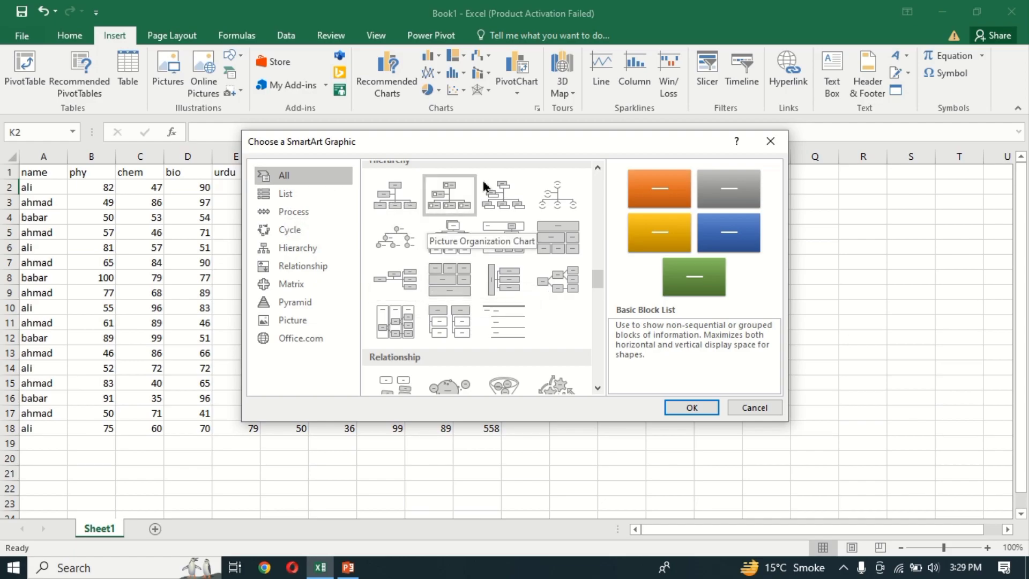
pyautogui.click(323, 202)
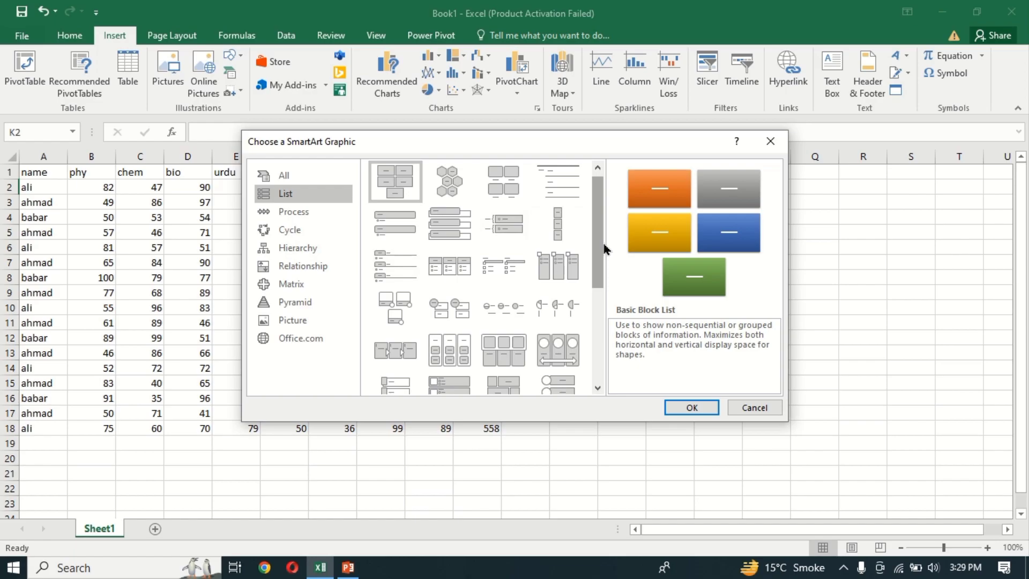
pyautogui.moveTo(598, 244); pyautogui.dragTo(589, 156)
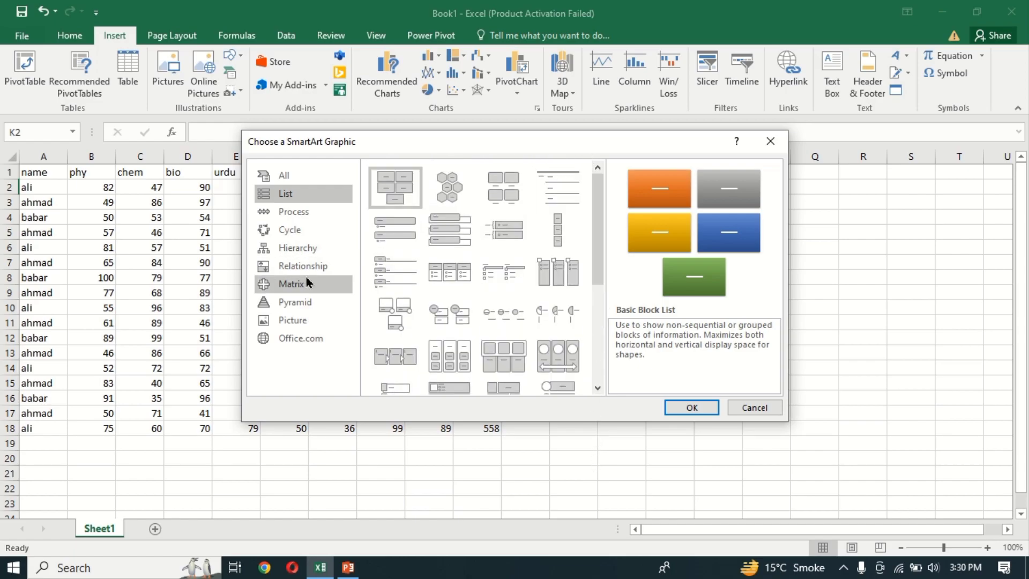
pyautogui.click(299, 212)
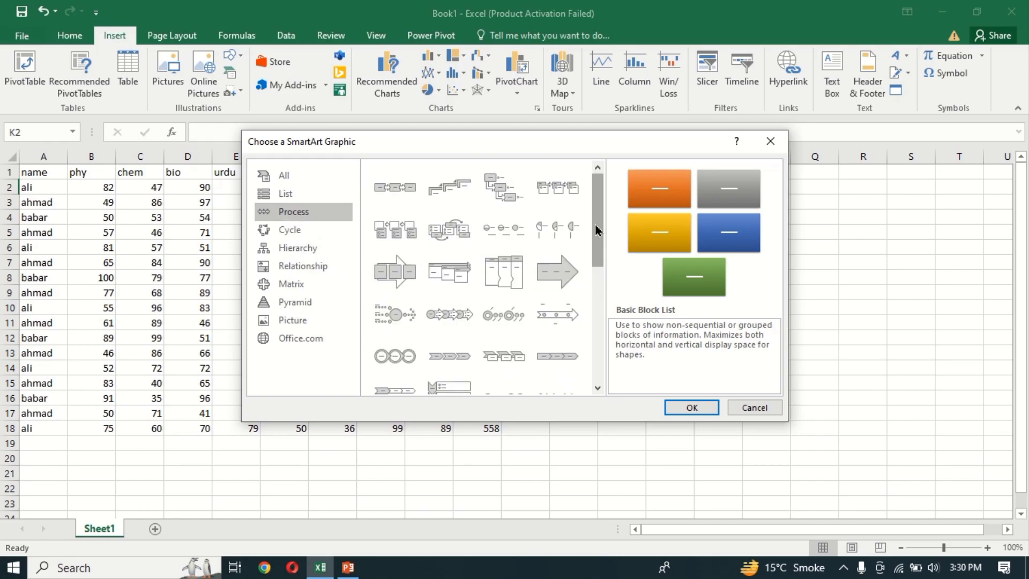
pyautogui.moveTo(598, 230); pyautogui.dragTo(600, 338)
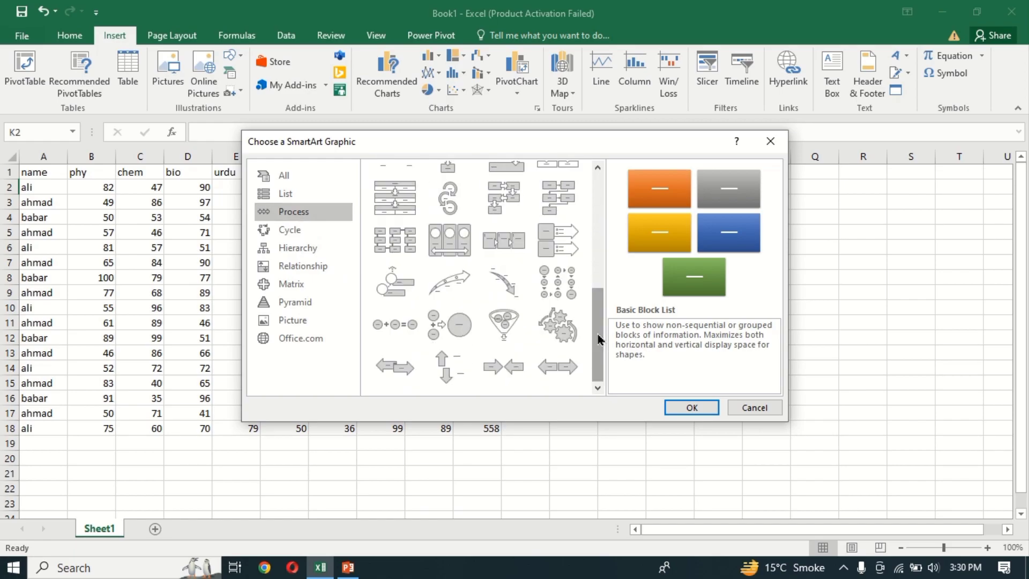
# Step: Insert a Basic Cycle SmartArt graphic from the Cycle category and place it beside the marks table, clear of the data
pyautogui.click(299, 236)
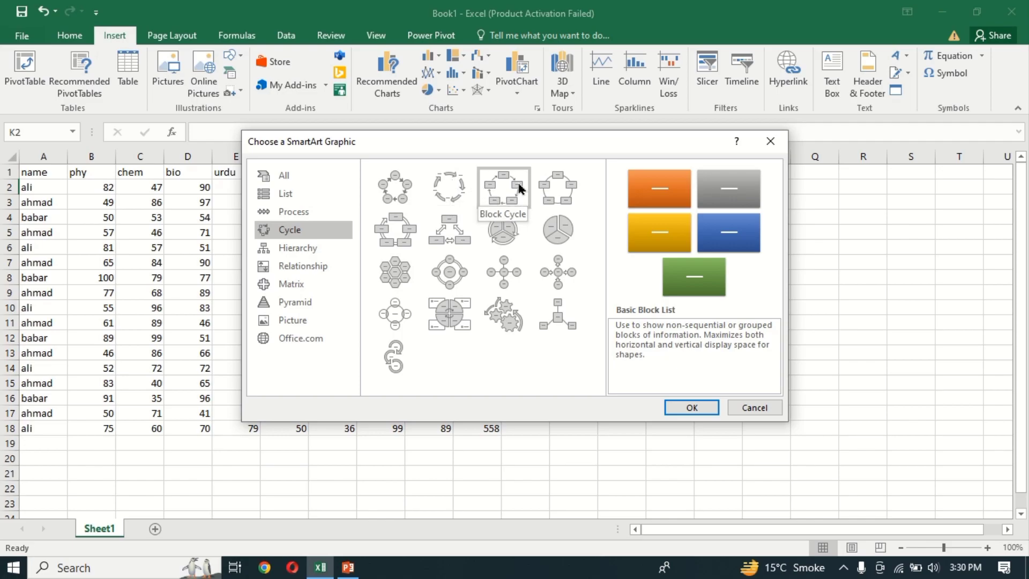
pyautogui.click(398, 189)
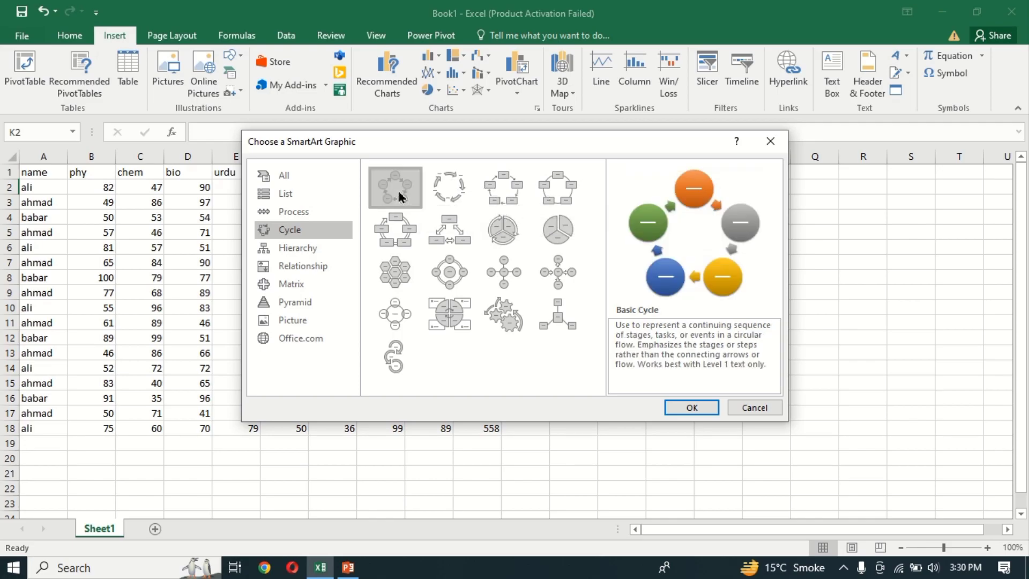
pyautogui.click(691, 407)
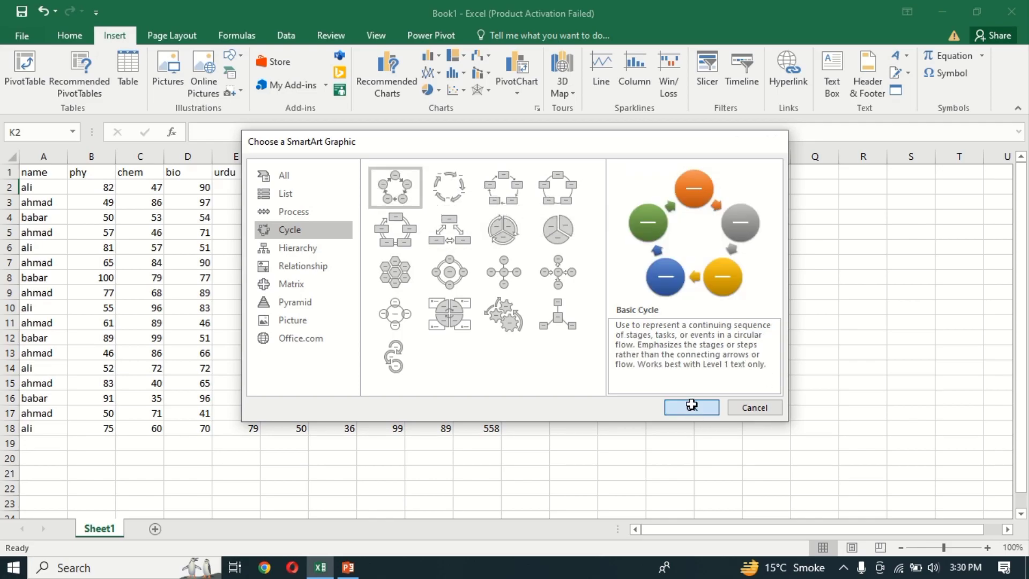
pyautogui.moveTo(665, 241); pyautogui.dragTo(867, 212)
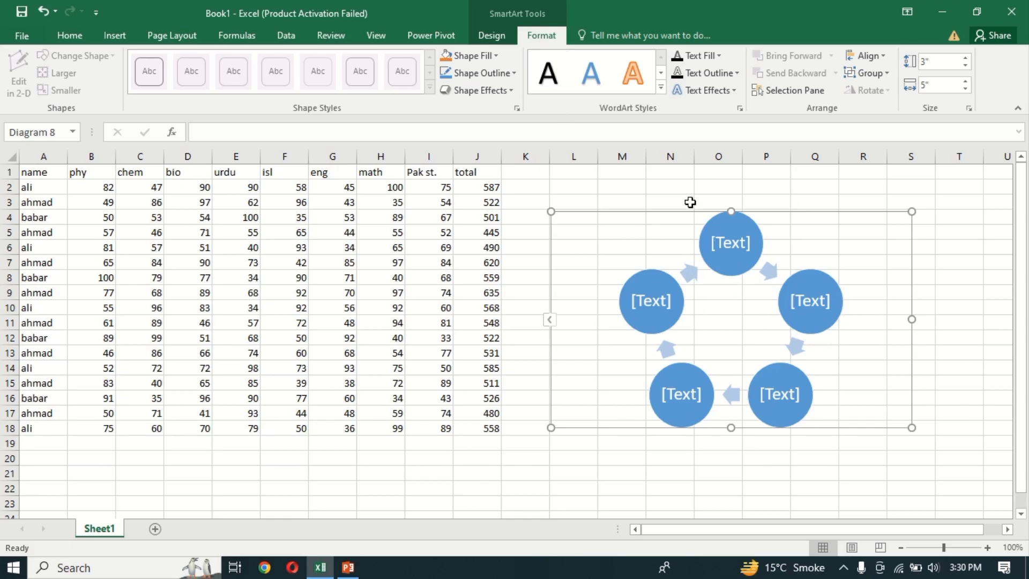
# Step: Preview the alternative cycle layouts available for the SmartArt graphic
pyautogui.click(489, 39)
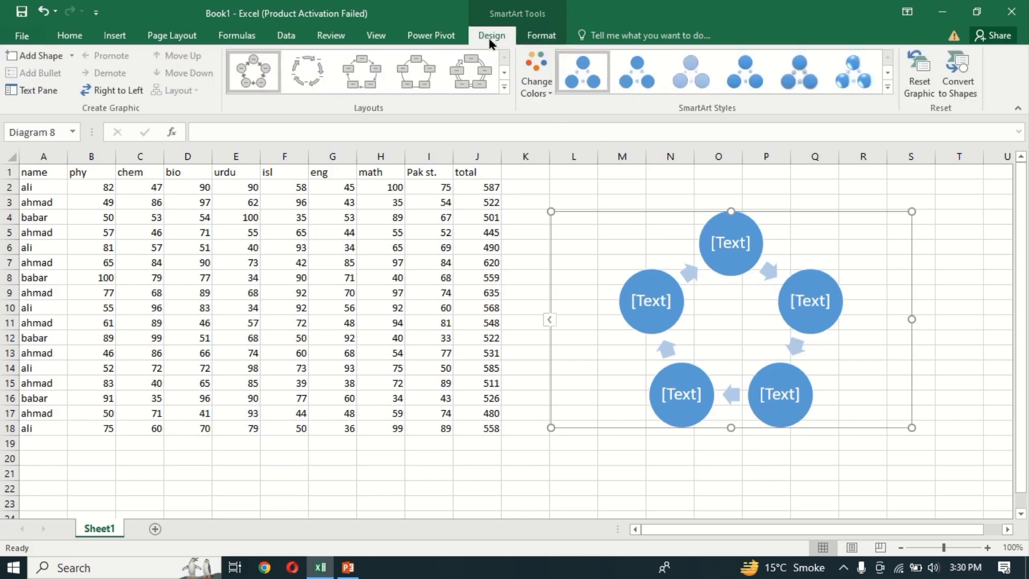
pyautogui.click(542, 34)
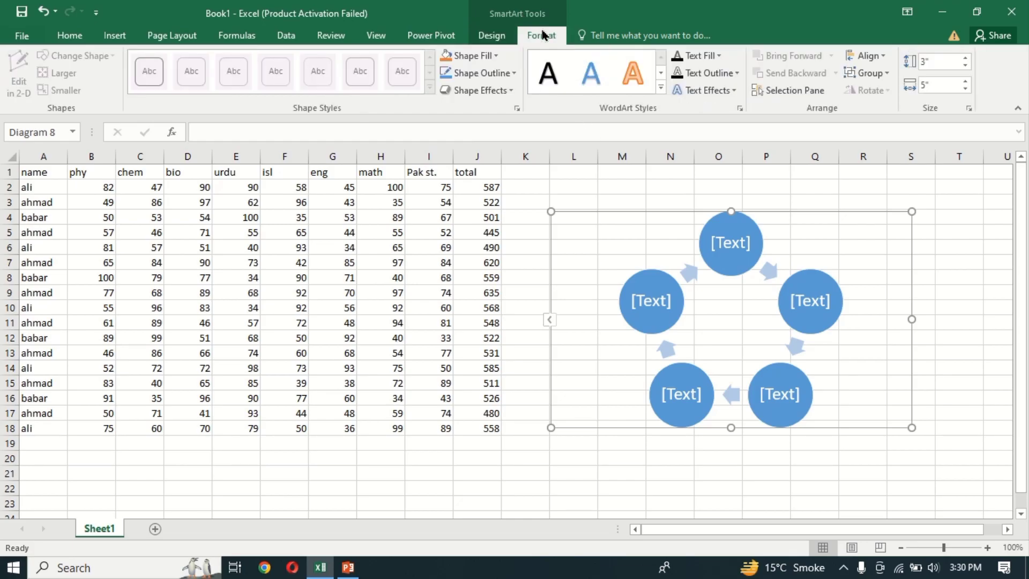
pyautogui.click(498, 38)
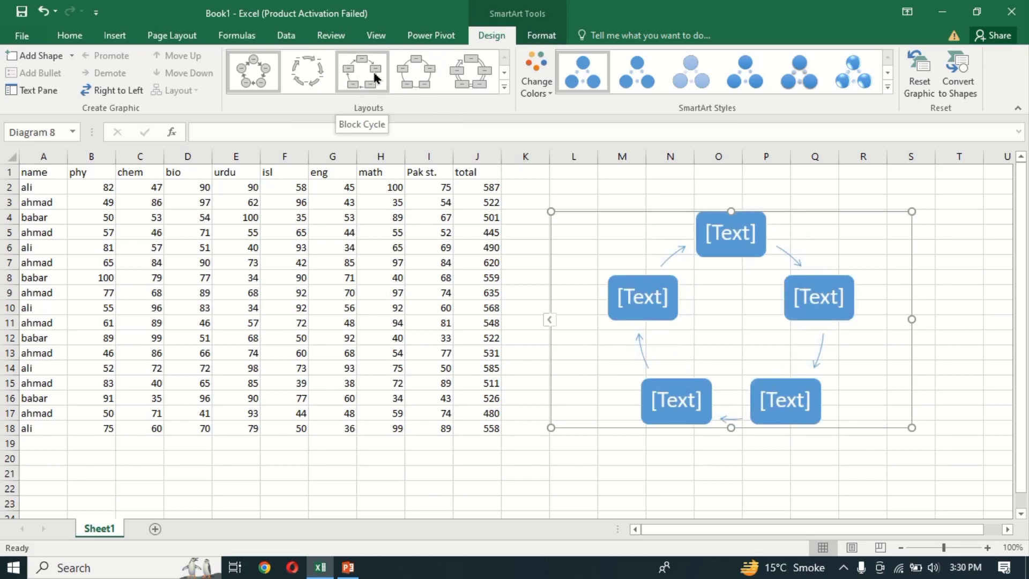
pyautogui.click(504, 73)
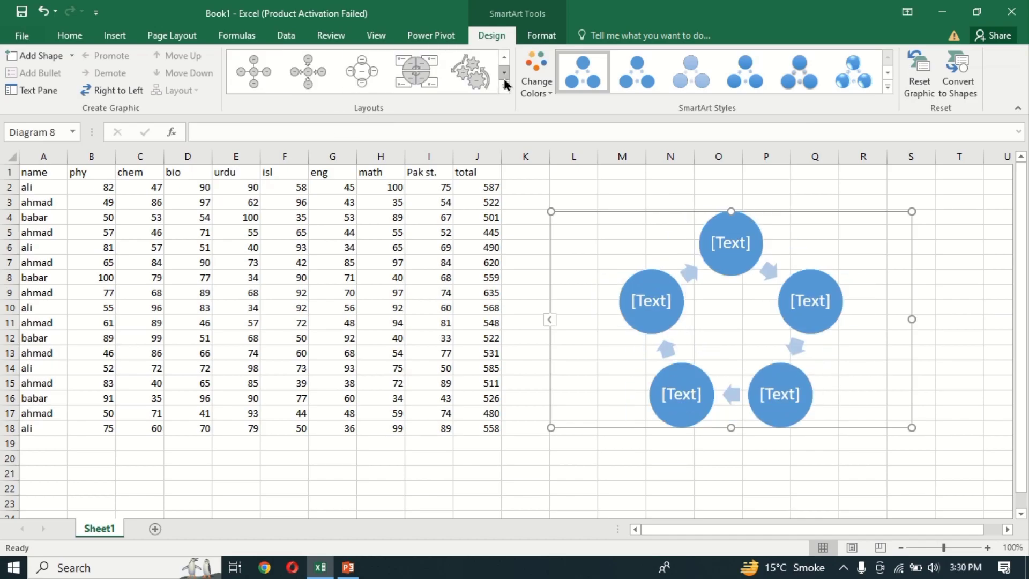
pyautogui.click(503, 81)
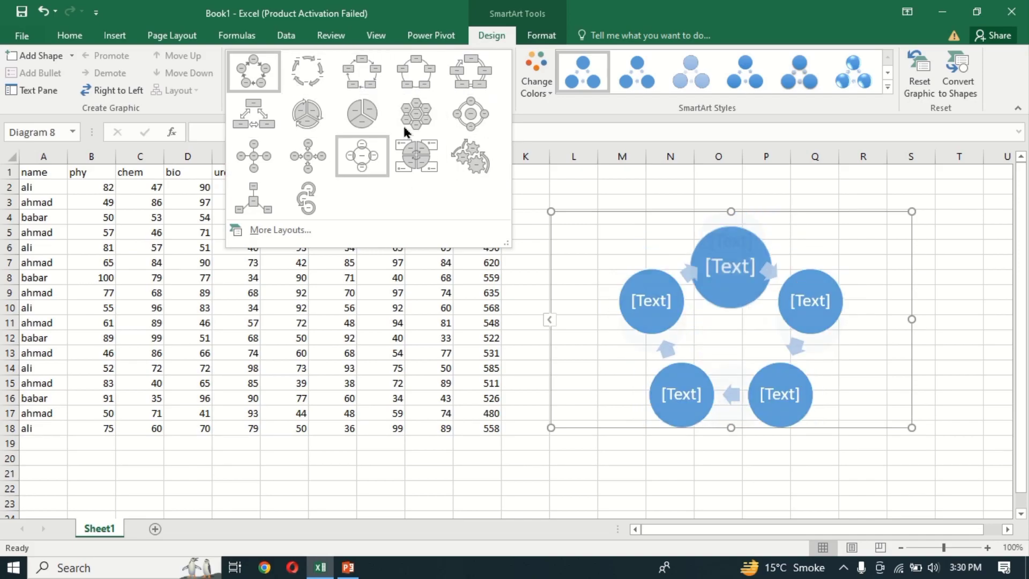
pyautogui.click(525, 105)
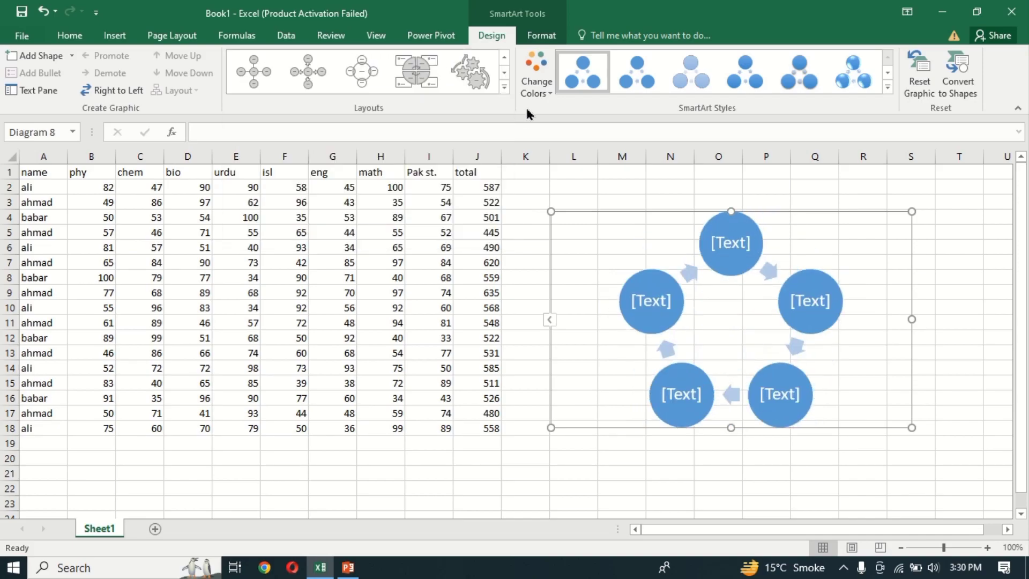
# Step: Recolor the SmartArt graphic with the fourth Colorful variation and apply the metallic-looking 3-D style with black text
pyautogui.click(538, 70)
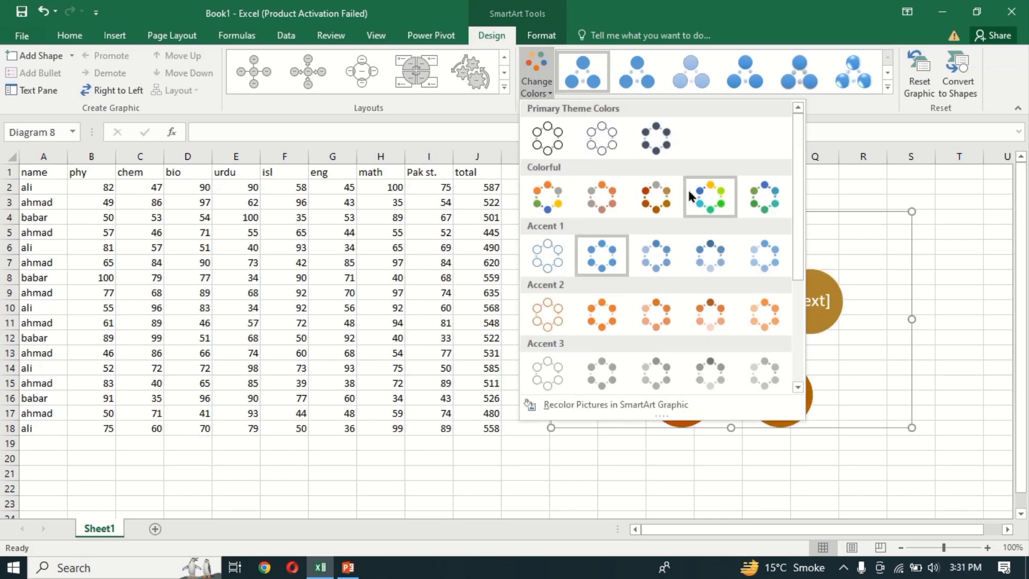
pyautogui.click(720, 201)
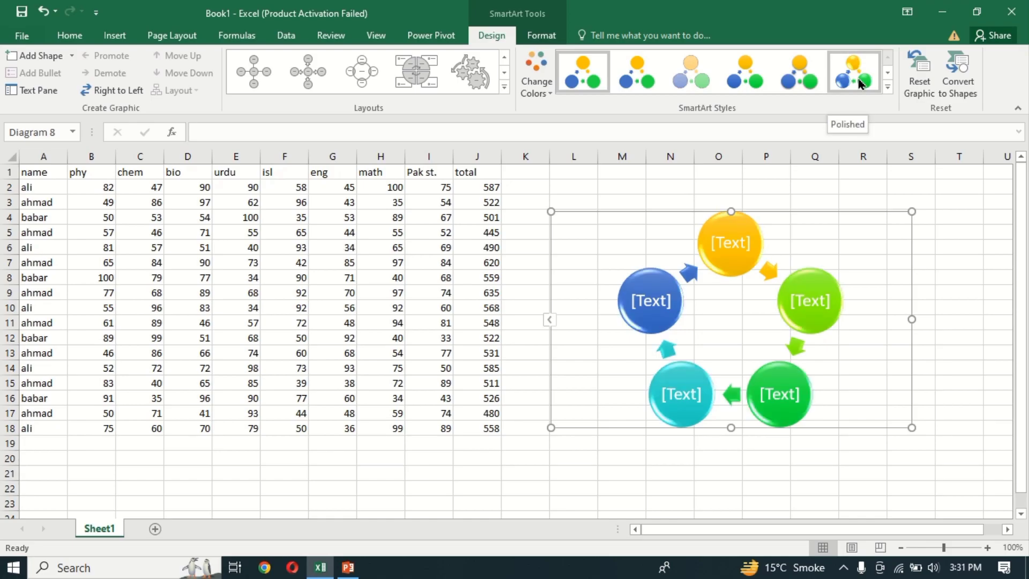
pyautogui.click(887, 74)
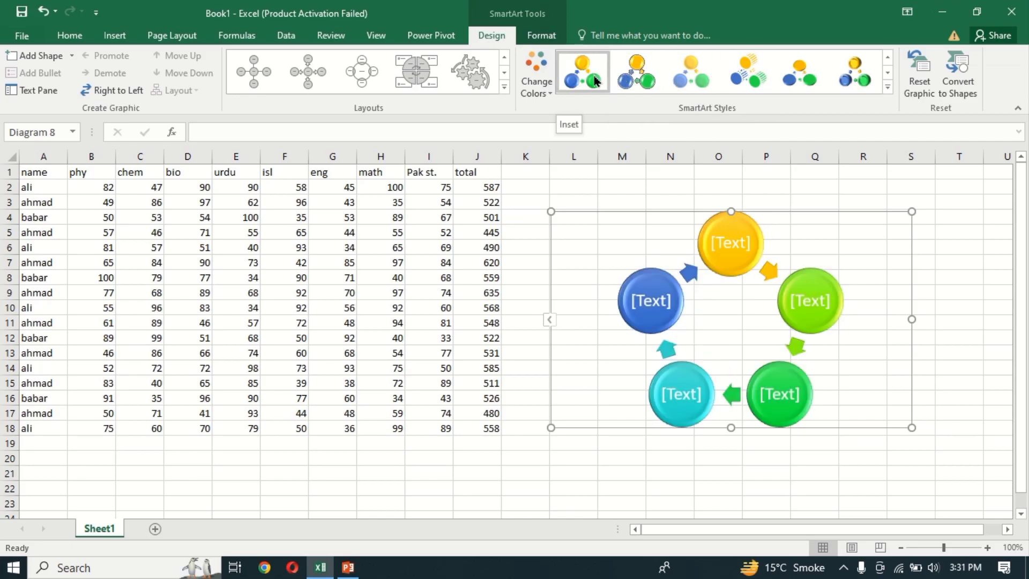
pyautogui.click(888, 74)
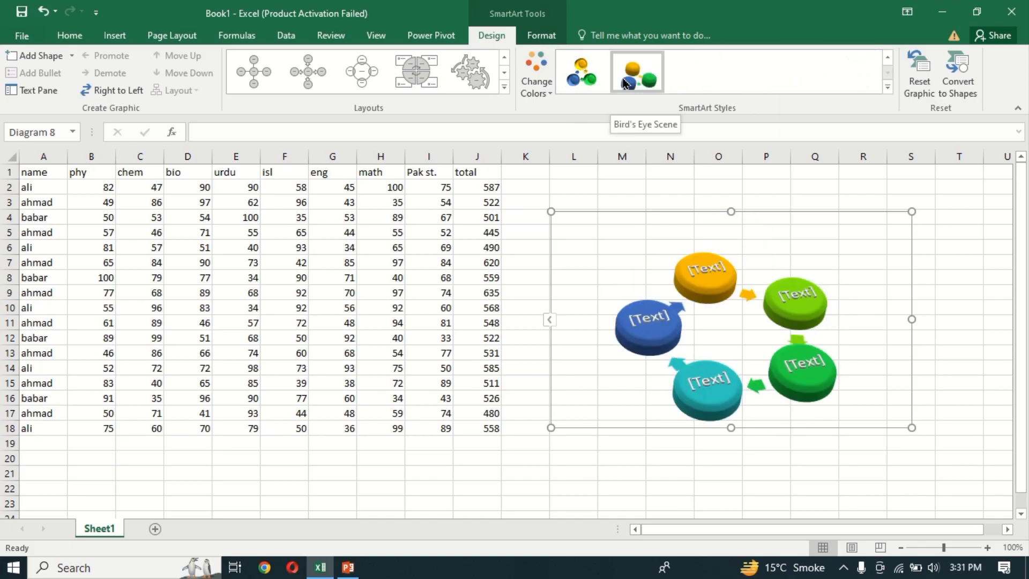
pyautogui.click(887, 61)
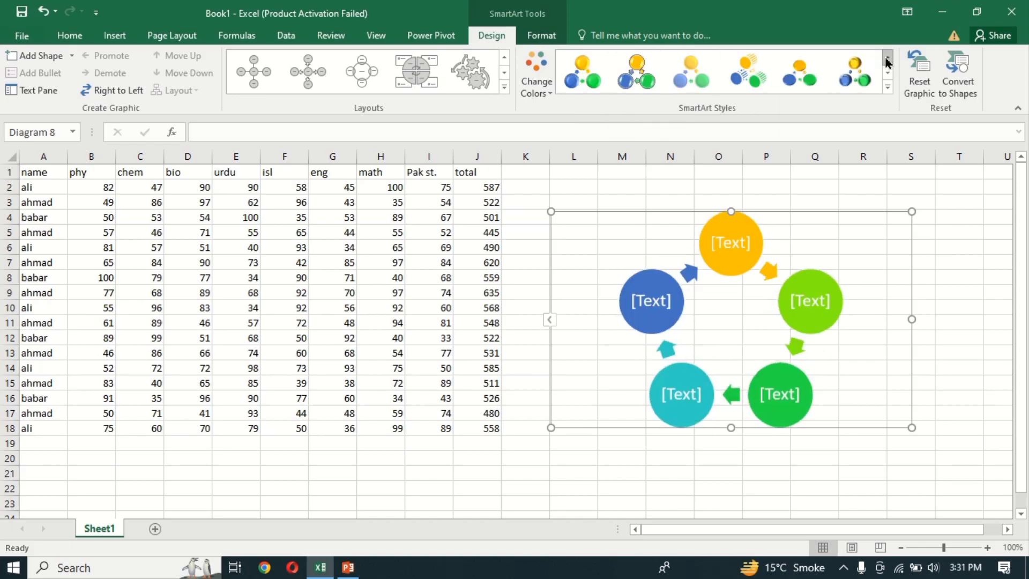
pyautogui.click(853, 72)
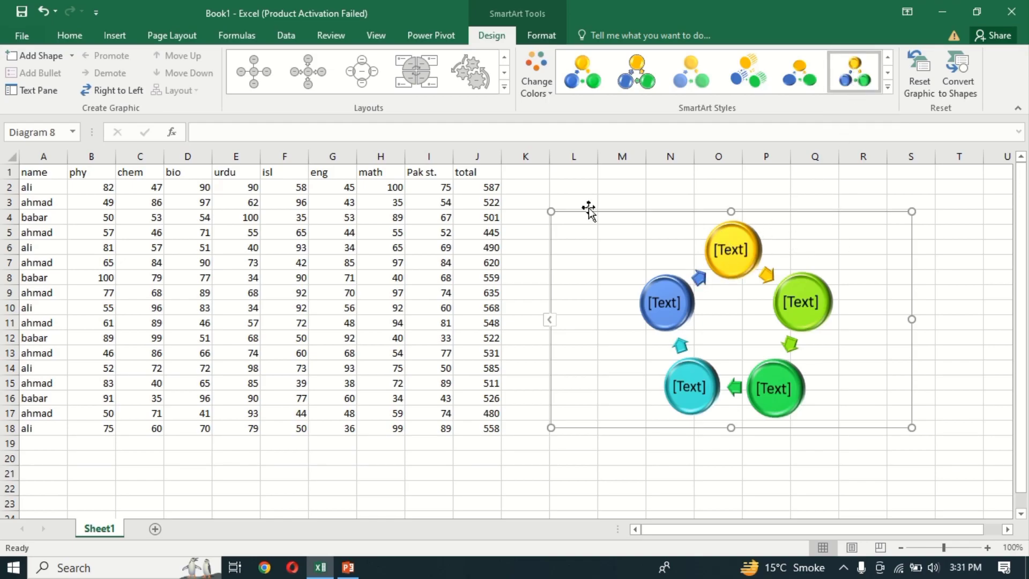
# Step: Fill the SmartArt graphic's background with light gold and give its frame a standard red outline
pyautogui.click(541, 35)
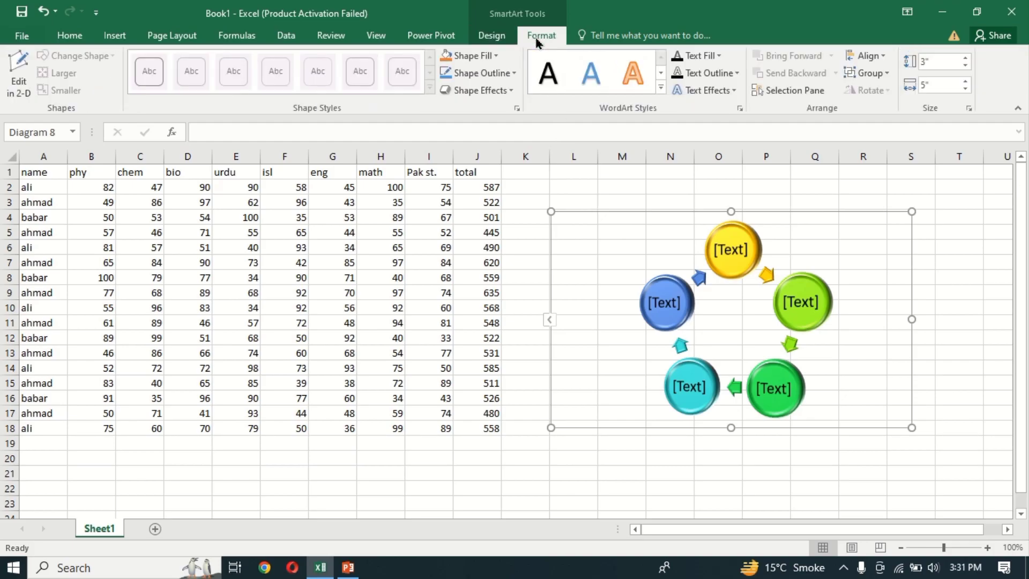
pyautogui.click(497, 56)
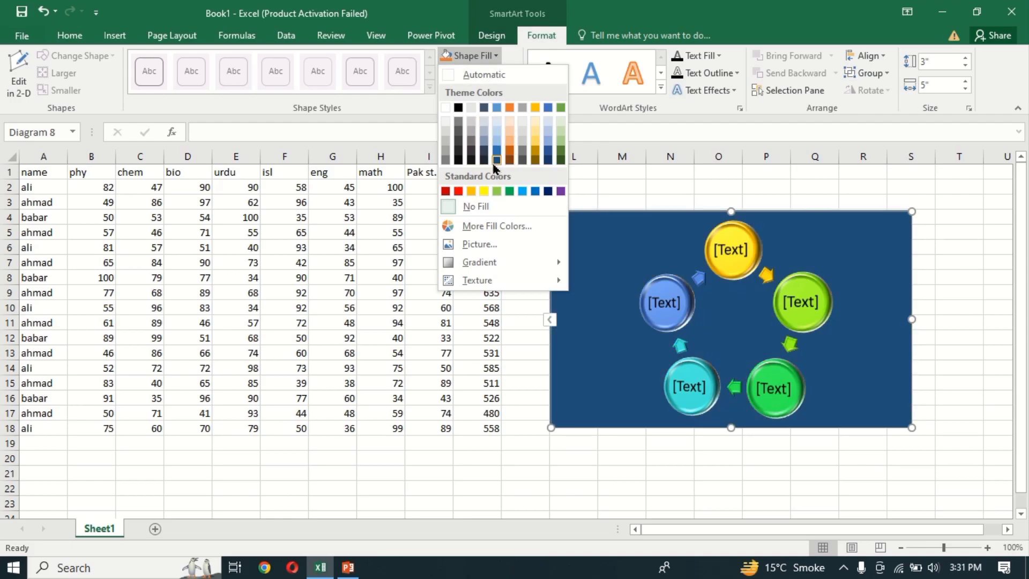
pyautogui.click(496, 152)
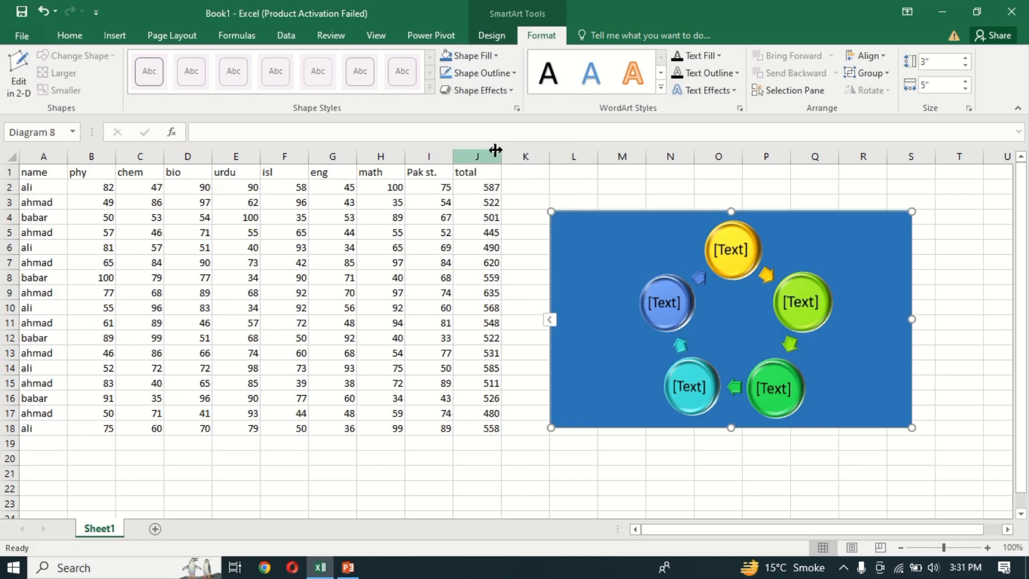
pyautogui.click(497, 57)
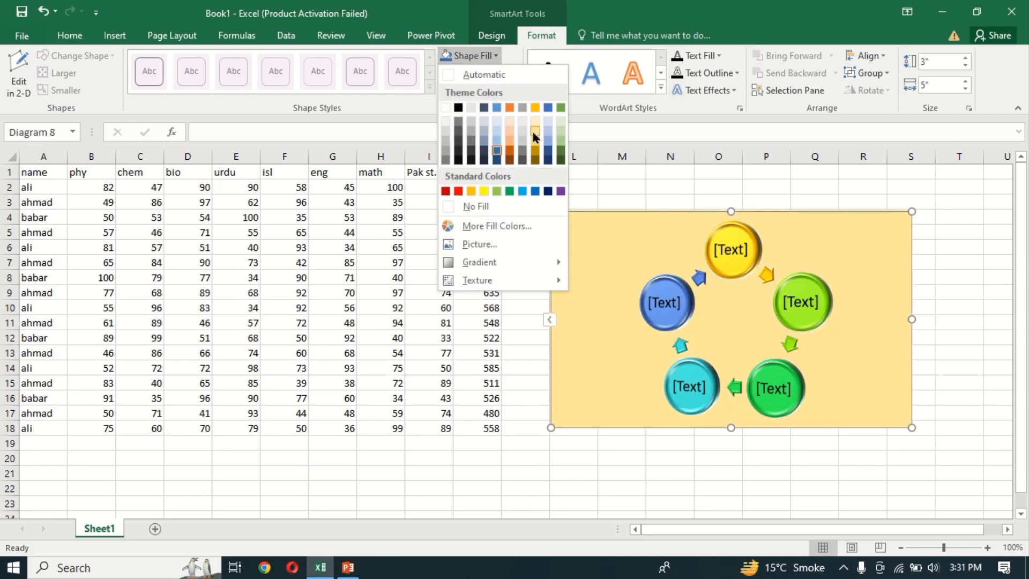
pyautogui.click(534, 136)
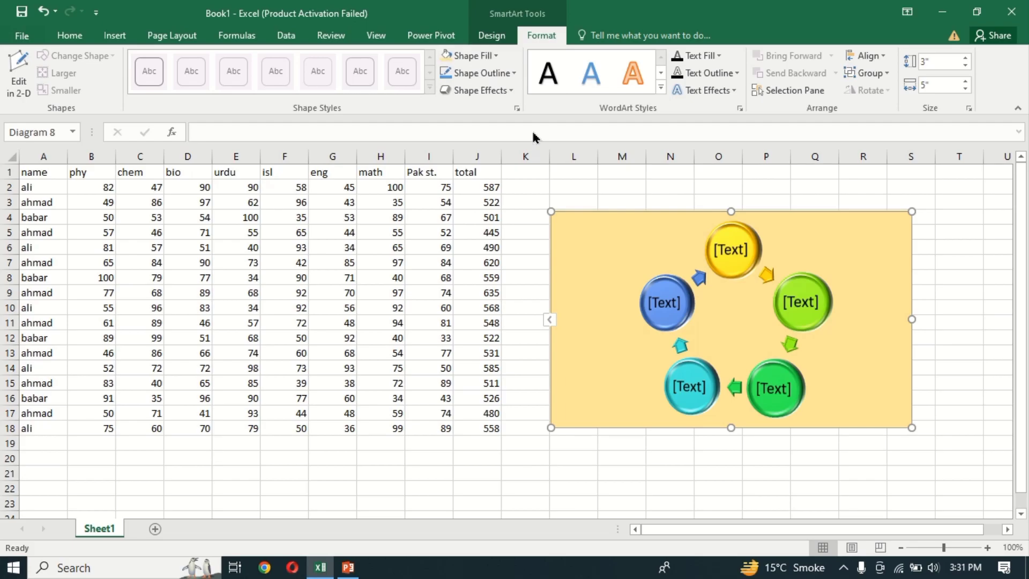
pyautogui.click(513, 74)
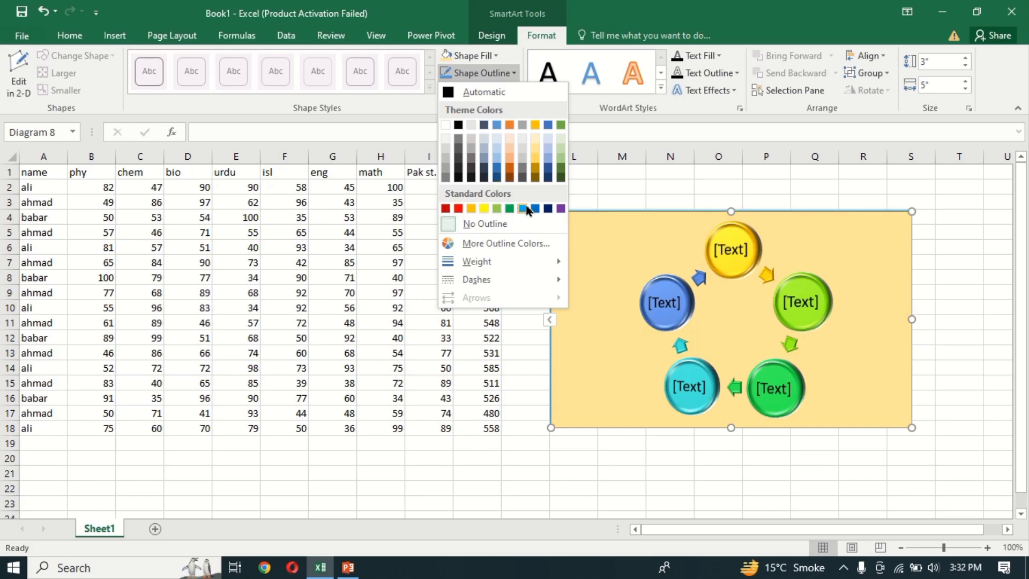
pyautogui.click(458, 214)
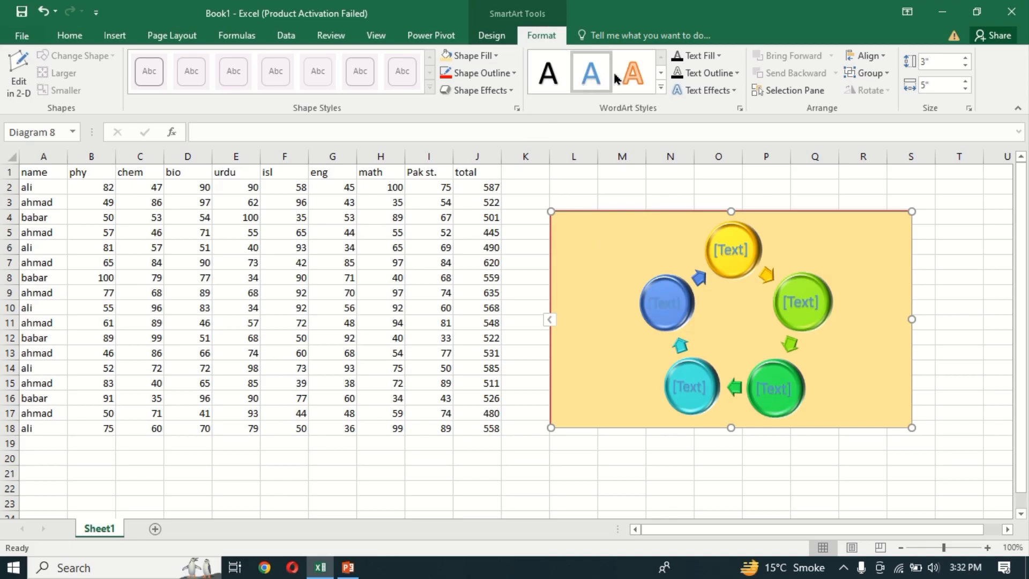
# Step: Preview the available WordArt styles on the SmartArt graphic's text
pyautogui.click(661, 74)
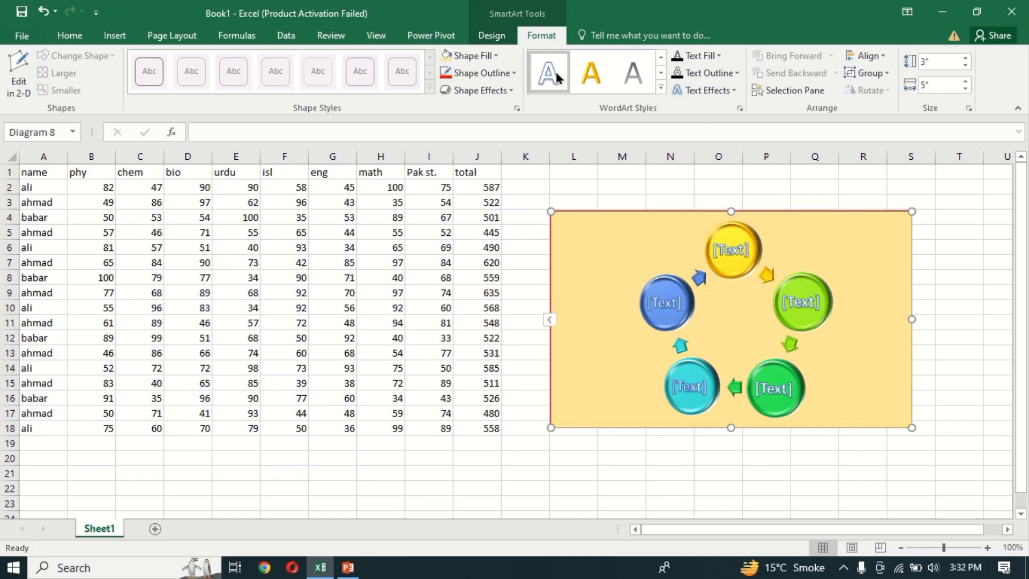
pyautogui.click(633, 72)
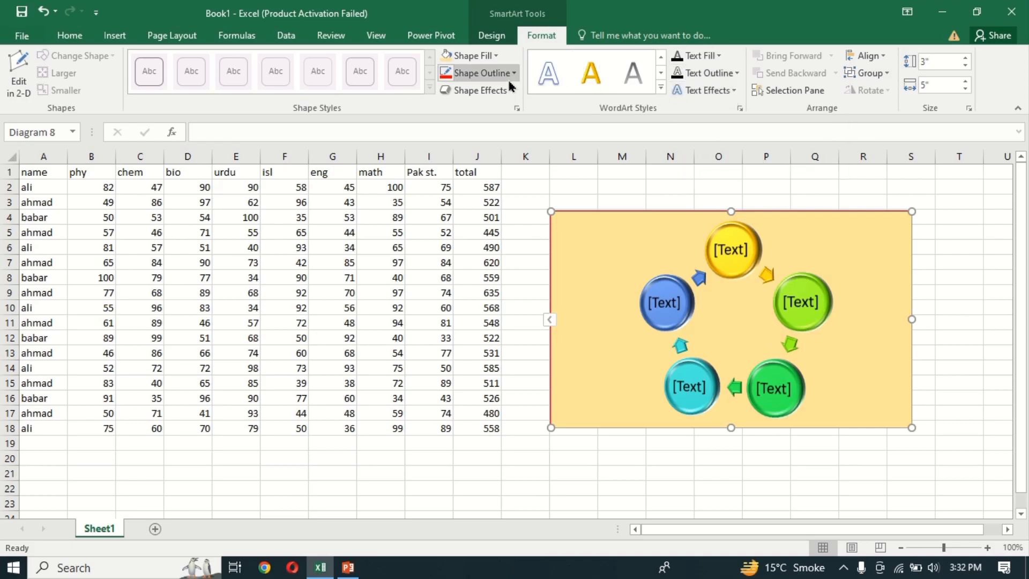
pyautogui.click(114, 36)
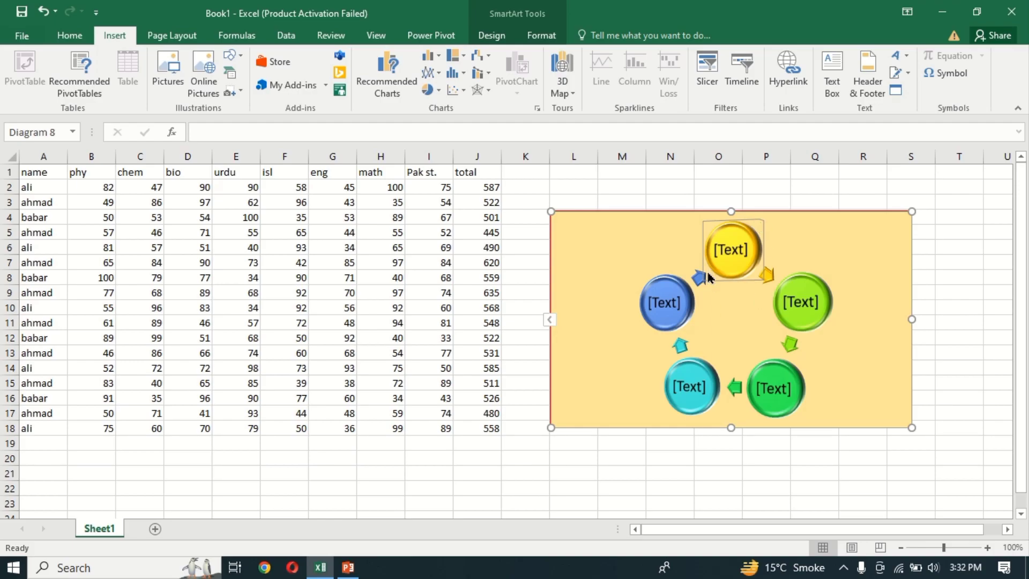
# Step: Add extra circles to the SmartArt cycle and enlarge the graphic's frame to about row 22
pyautogui.press('Return')
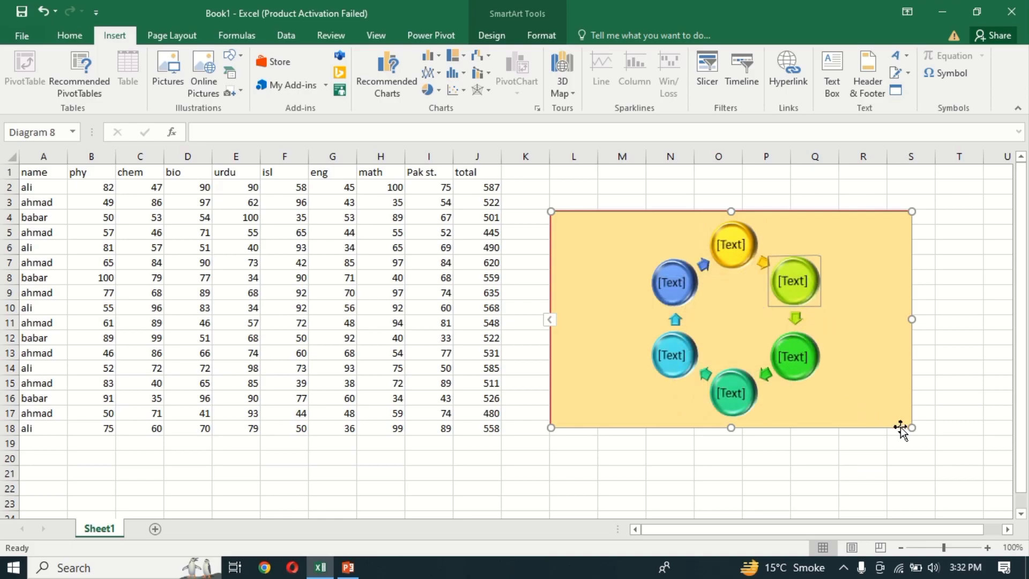
pyautogui.moveTo(911, 427); pyautogui.dragTo(944, 490)
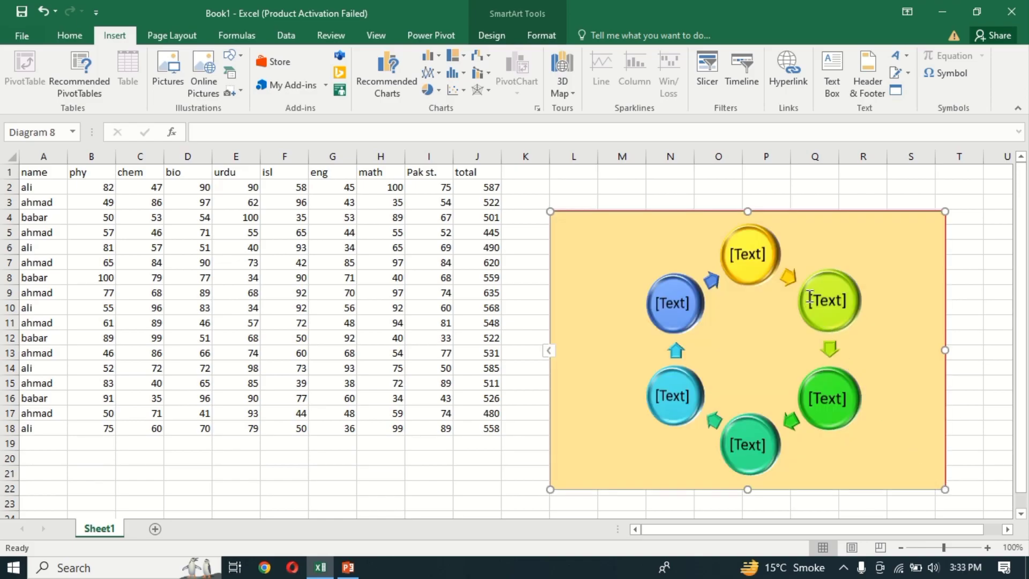
pyautogui.click(828, 323)
pyautogui.hotkey('ctrl', 'd')
pyautogui.hotkey('ctrl', 'd')
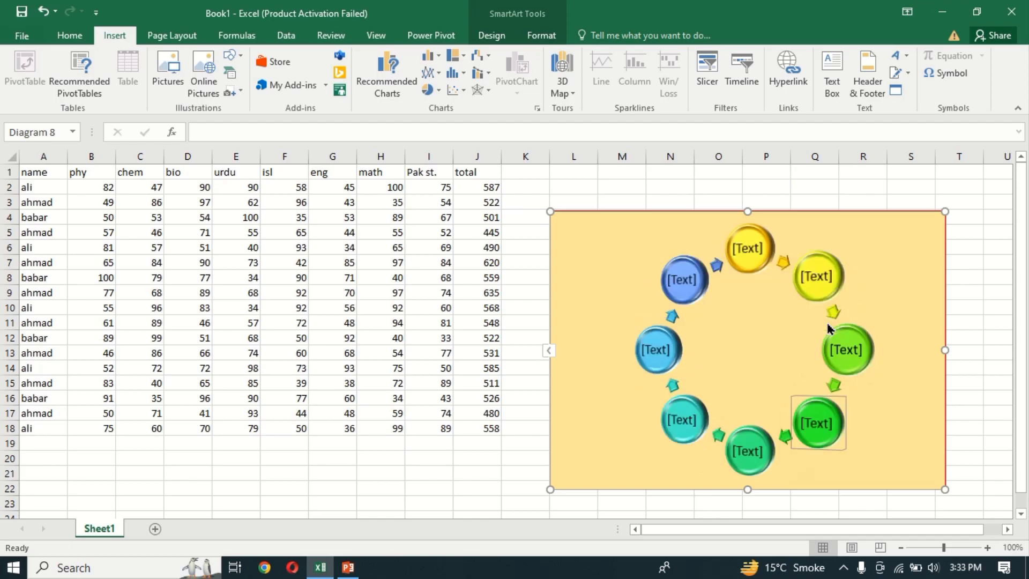
pyautogui.hotkey('ctrl', 'd')
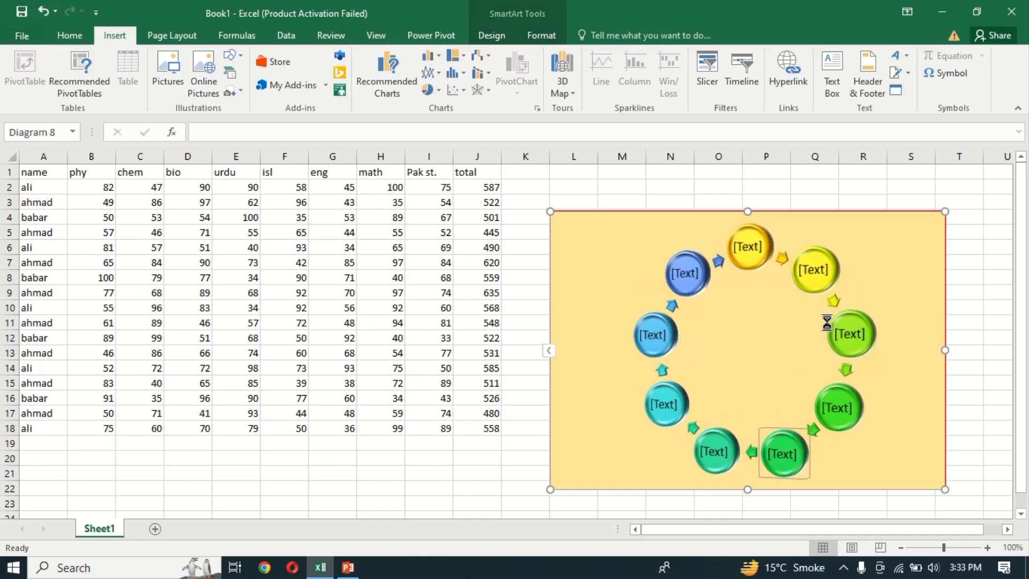
# Step: Undo the added circles and the enlargement of the SmartArt graphic
pyautogui.hotkey('ctrl', 'z')
pyautogui.hotkey('ctrl', 'z')
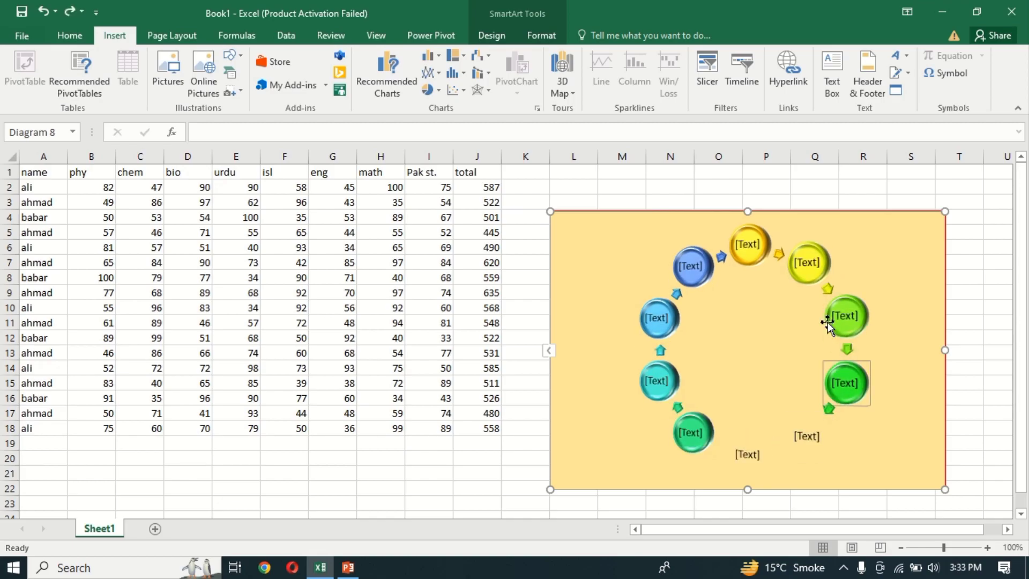
pyautogui.hotkey('ctrl', 'z')
pyautogui.hotkey('ctrl', 'z')
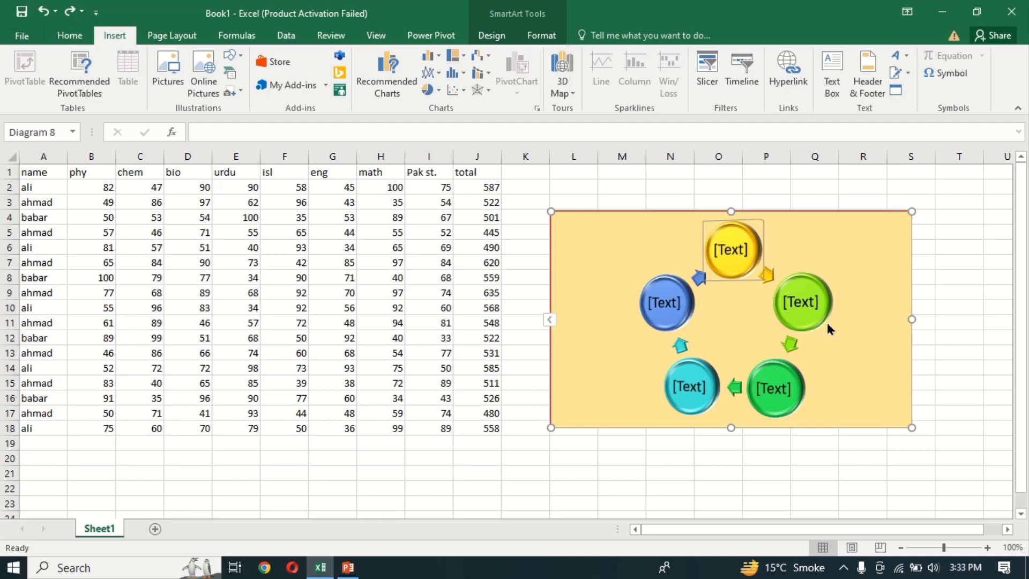
# Step: Delete the whole SmartArt graphic from the sheet
pyautogui.click(881, 213)
pyautogui.press('Delete')
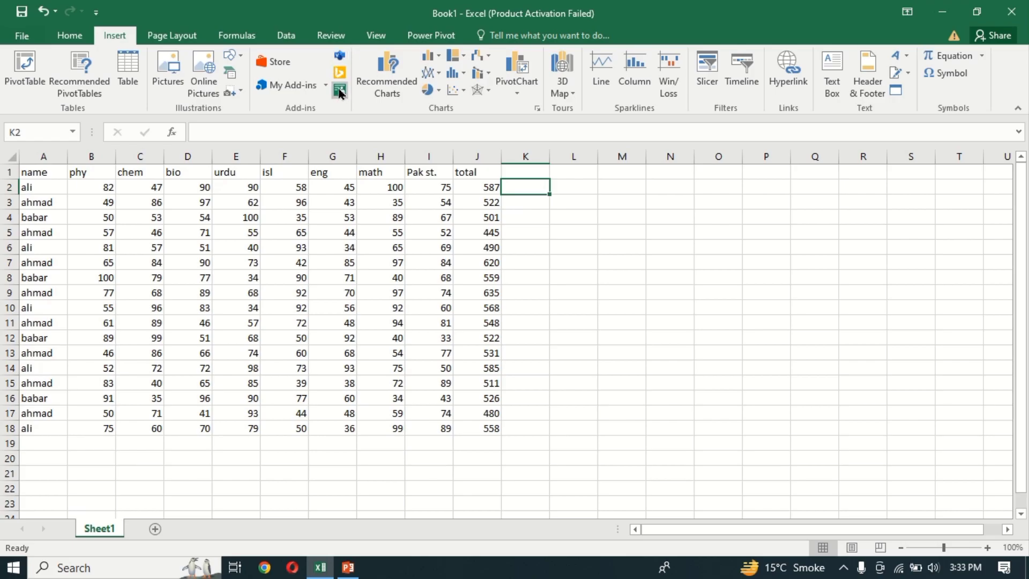
# Step: Look through the recommended charts for the marks table and the full list of chart types, keeping the data uncovered
pyautogui.click(373, 81)
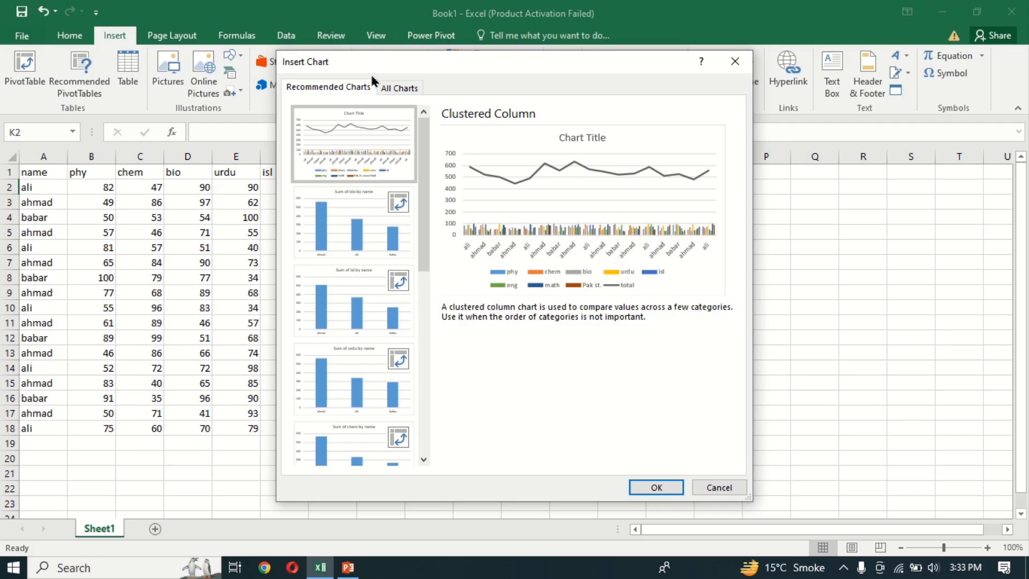
pyautogui.moveTo(543, 70); pyautogui.dragTo(653, 77)
pyautogui.moveTo(527, 185); pyautogui.dragTo(537, 395)
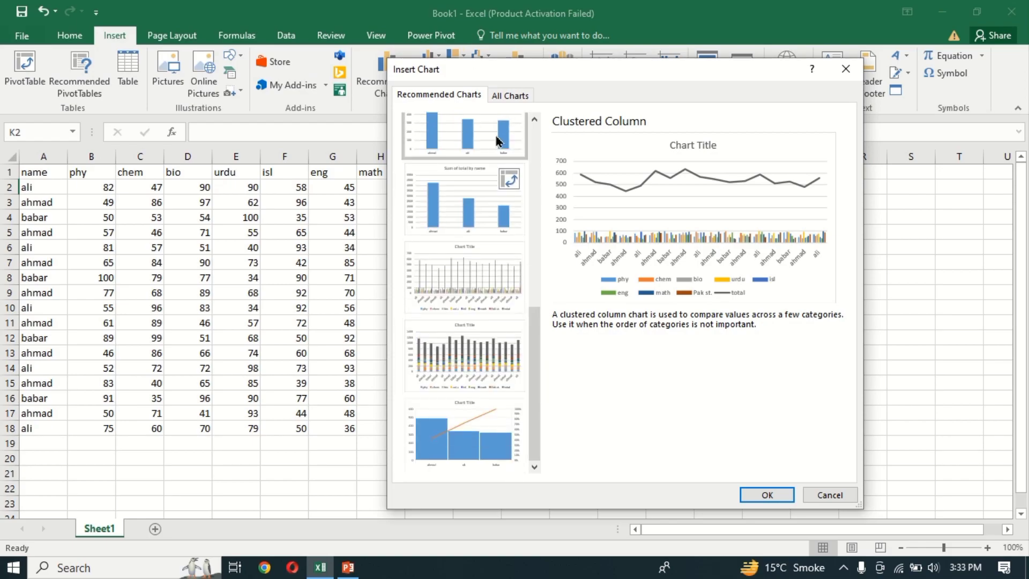
pyautogui.click(514, 97)
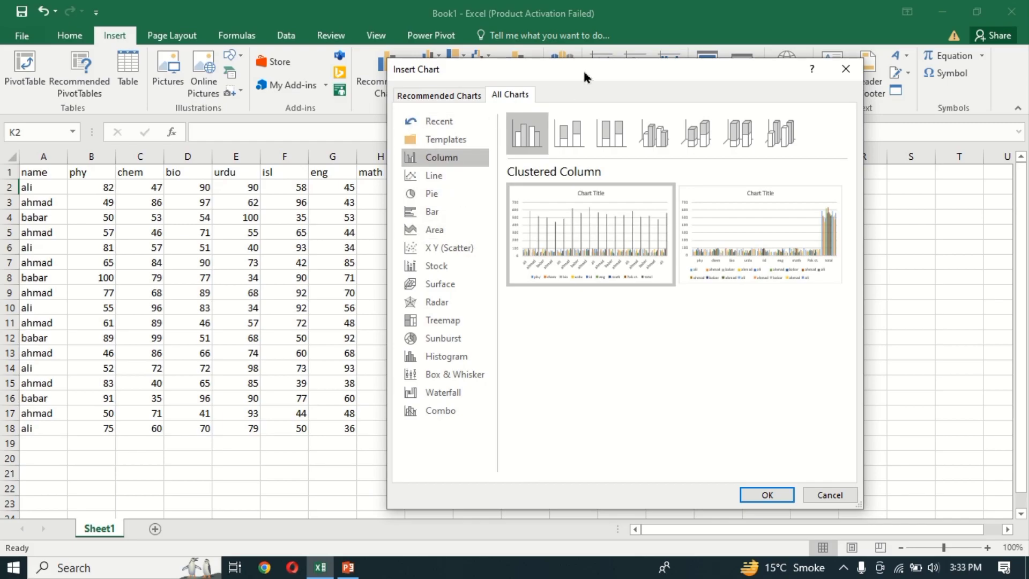
pyautogui.moveTo(585, 72); pyautogui.dragTo(703, 111)
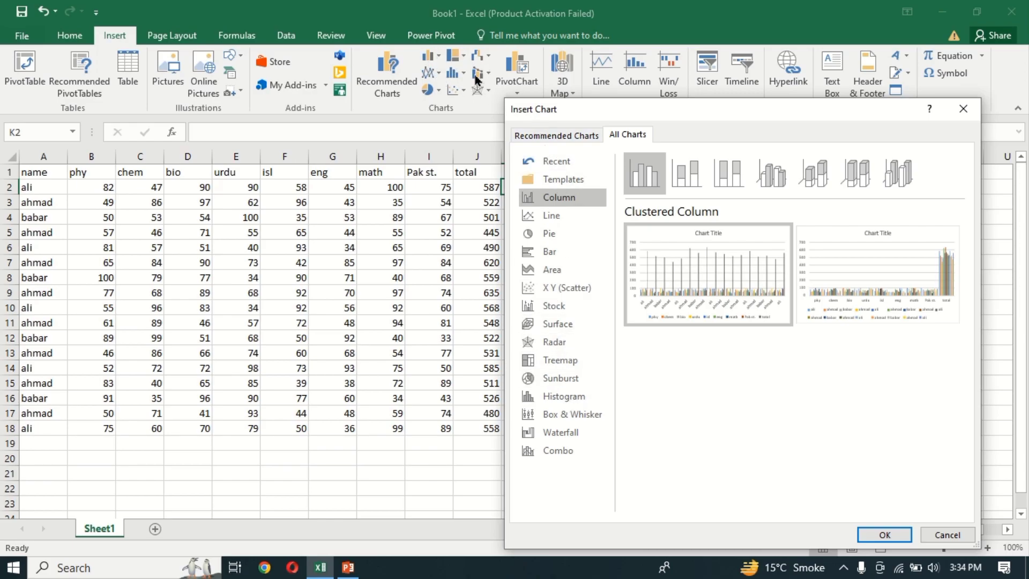
# Step: Insert the recommended clustered column PivotChart showing Sum of bio by name
pyautogui.click(538, 136)
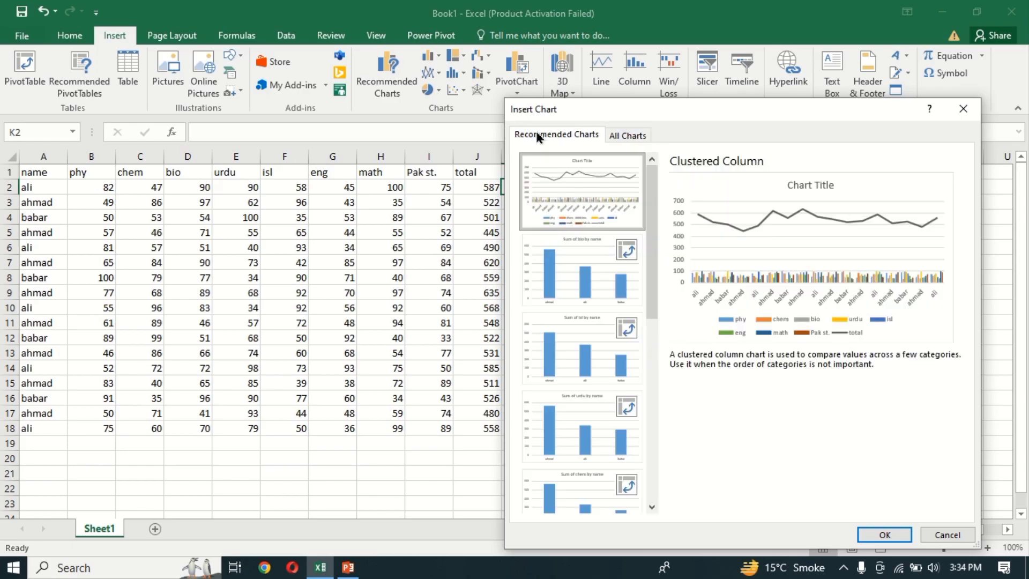
pyautogui.click(600, 270)
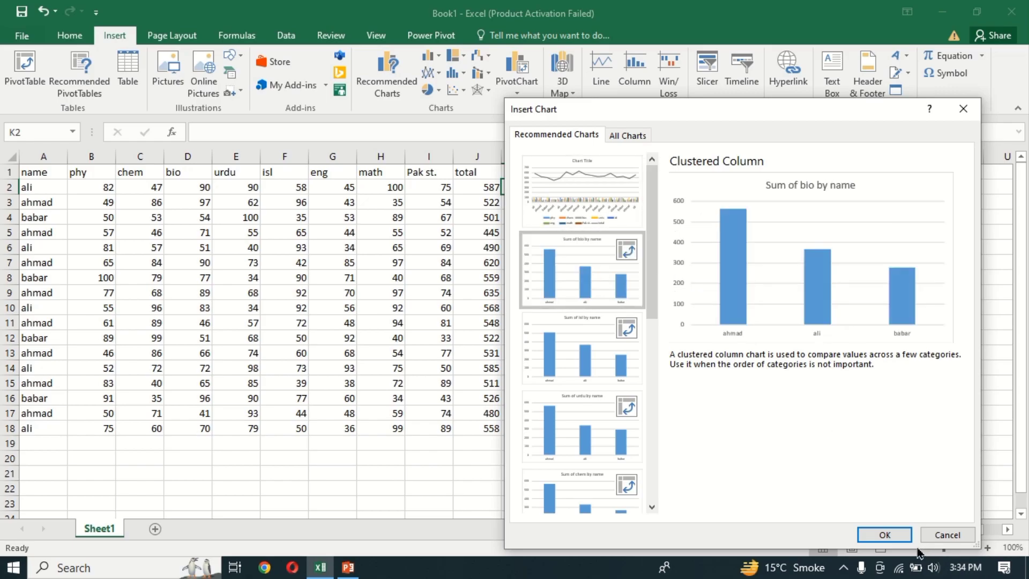
pyautogui.click(894, 533)
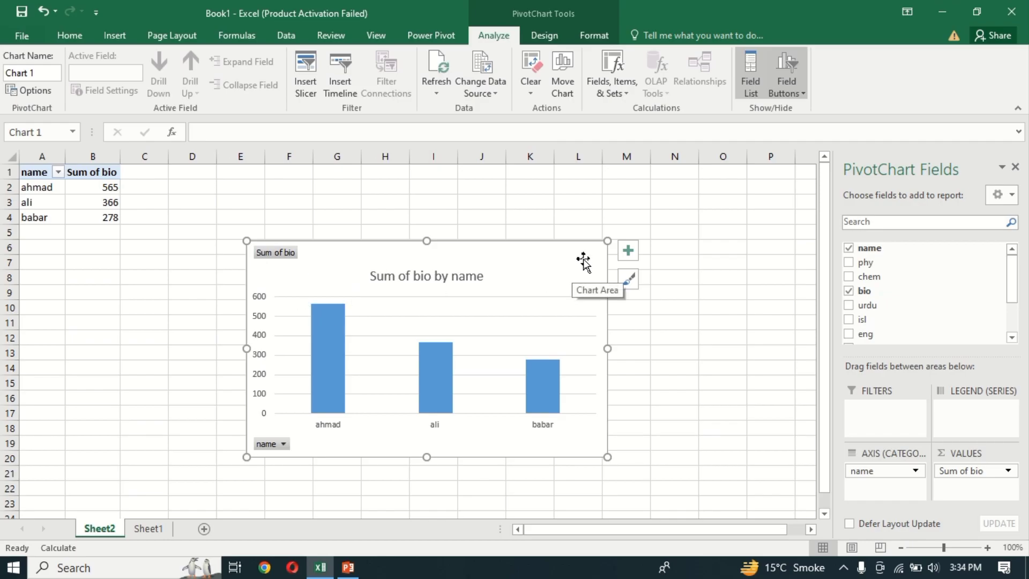
# Step: Undo the last action, return to Sheet1 and delete the restored SmartArt graphic
pyautogui.hotkey('ctrl', 'z')
pyautogui.hotkey('ctrl', 'pagedown')
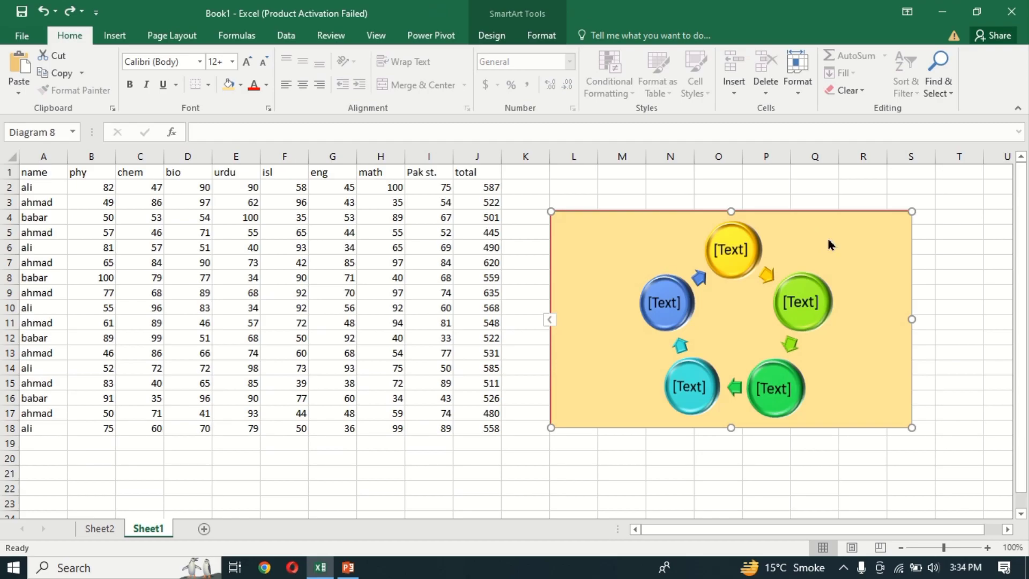
pyautogui.press('Delete')
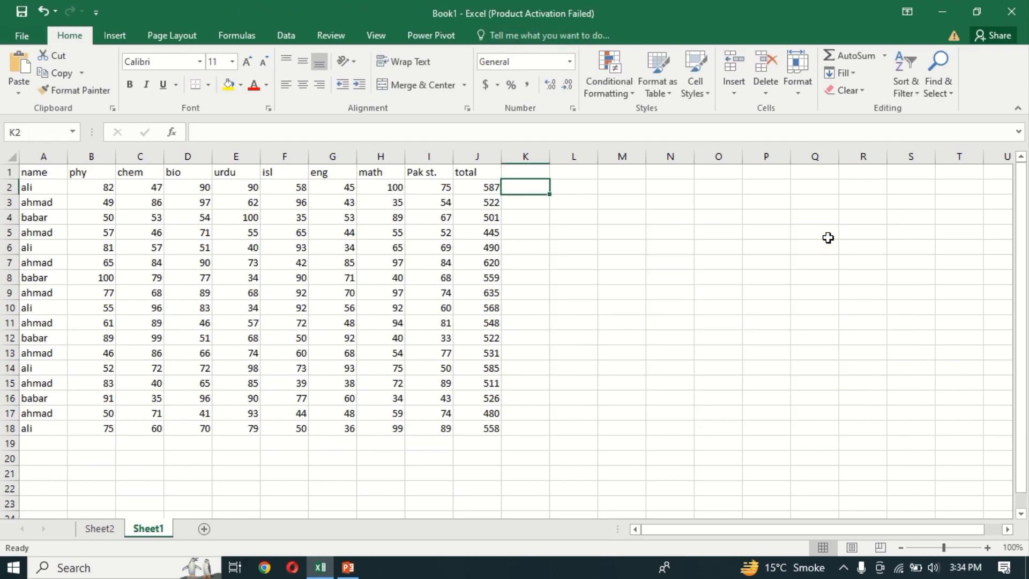
# Step: Insert a 3-D Stacked Column chart of the marks table and place it beside the data, slightly enlarged
pyautogui.click(110, 32)
pyautogui.click(374, 80)
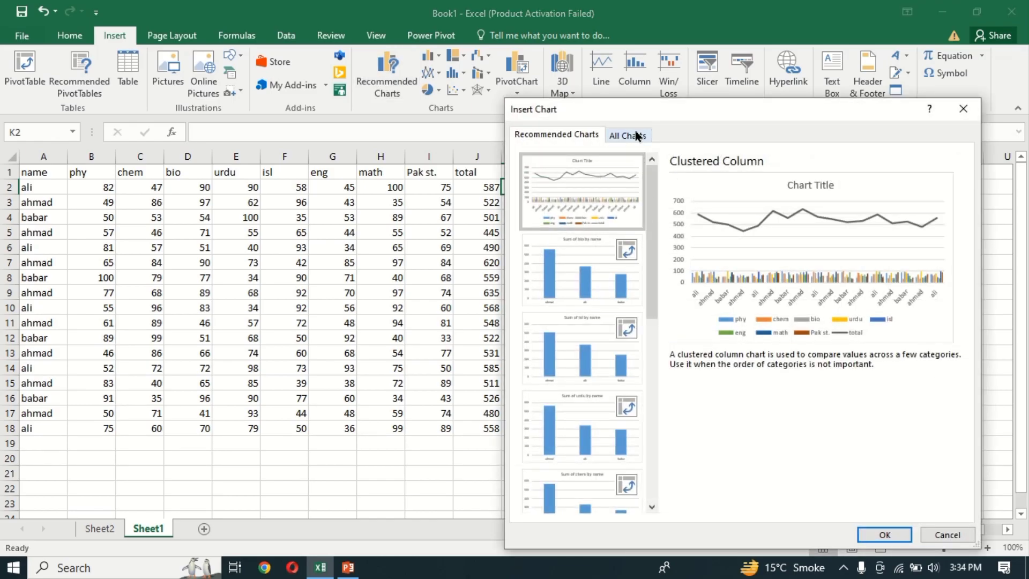
pyautogui.click(633, 136)
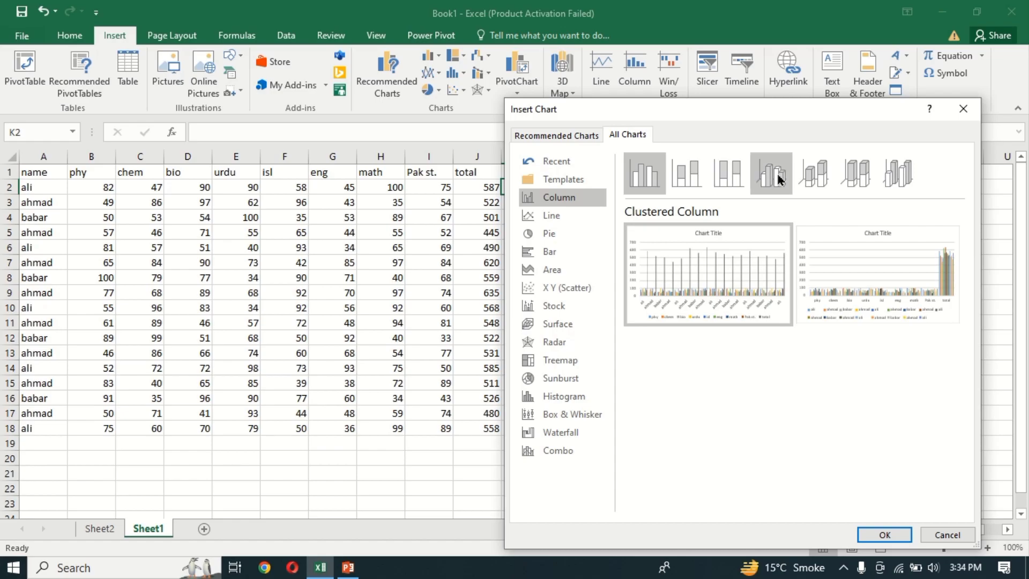
pyautogui.click(810, 185)
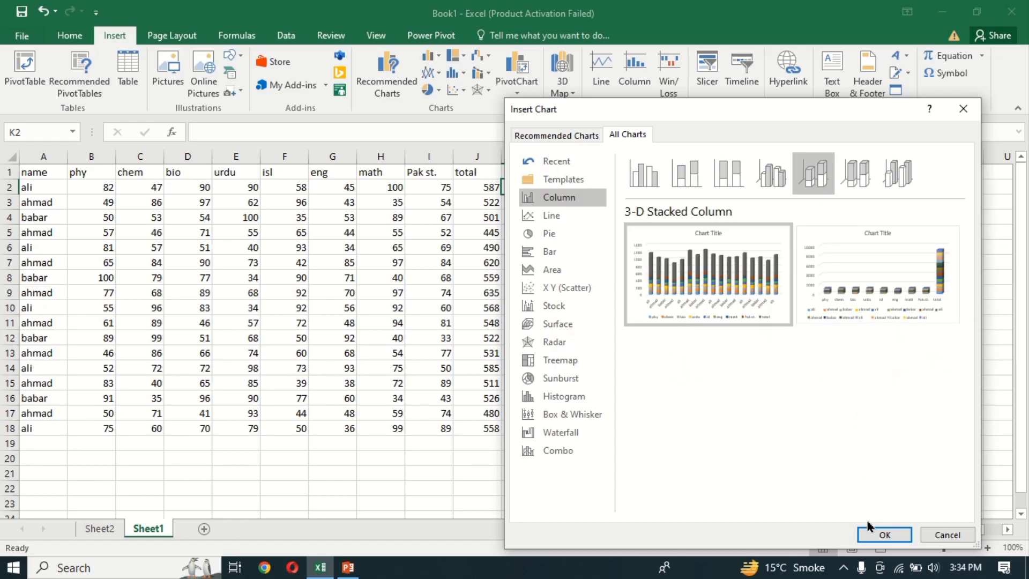
pyautogui.click(878, 533)
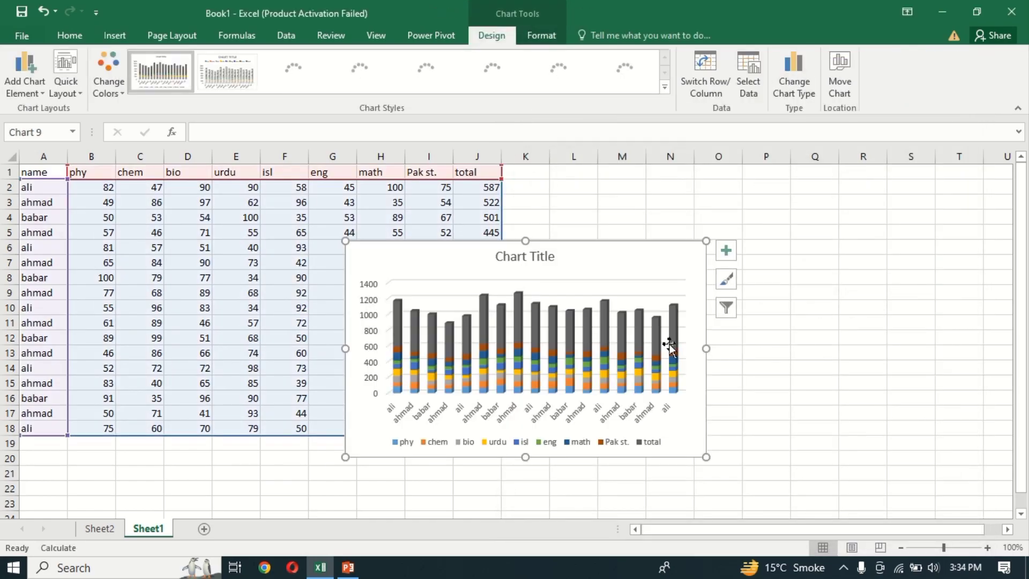
pyautogui.moveTo(622, 248); pyautogui.dragTo(810, 210)
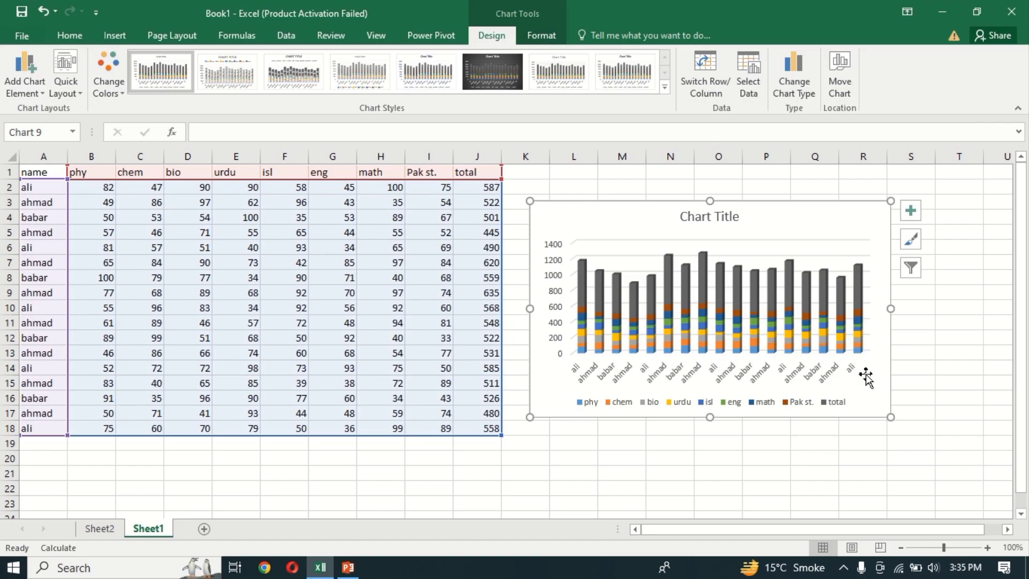
pyautogui.moveTo(891, 422); pyautogui.dragTo(902, 453)
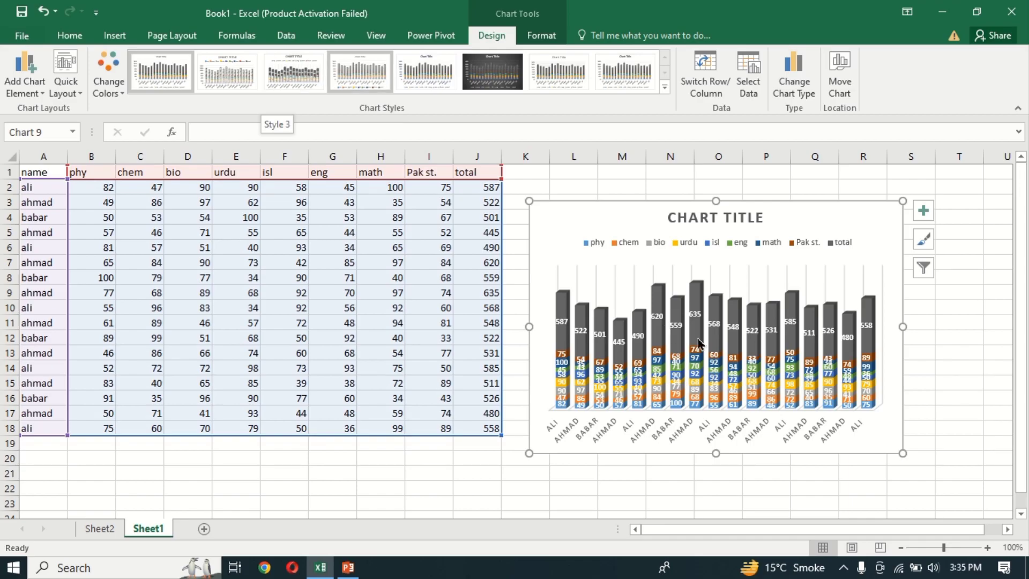
# Step: Try chart Style 3, settle on the dark Style 6, and view the available color palettes for the chart
pyautogui.click(298, 82)
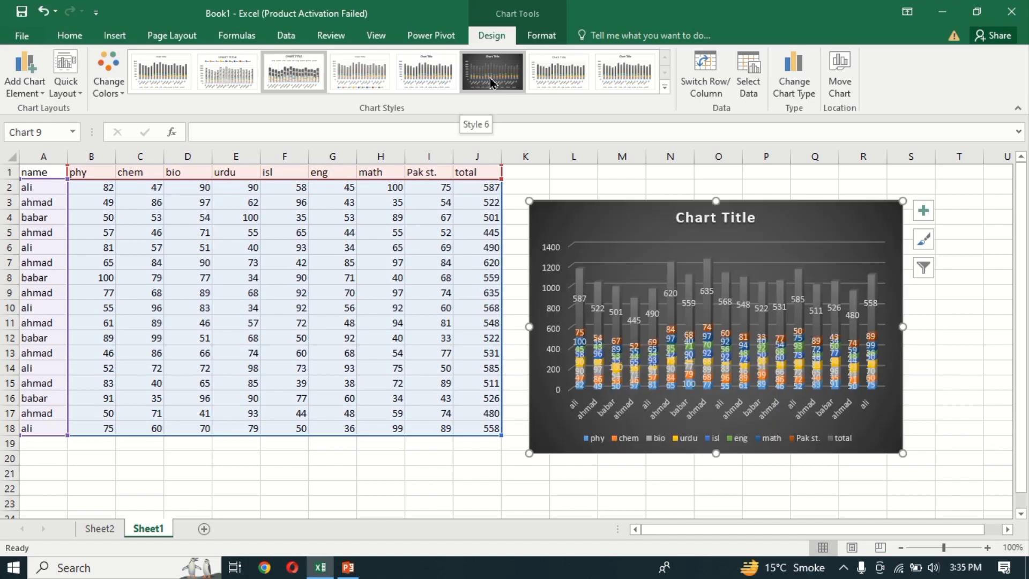
pyautogui.click(489, 78)
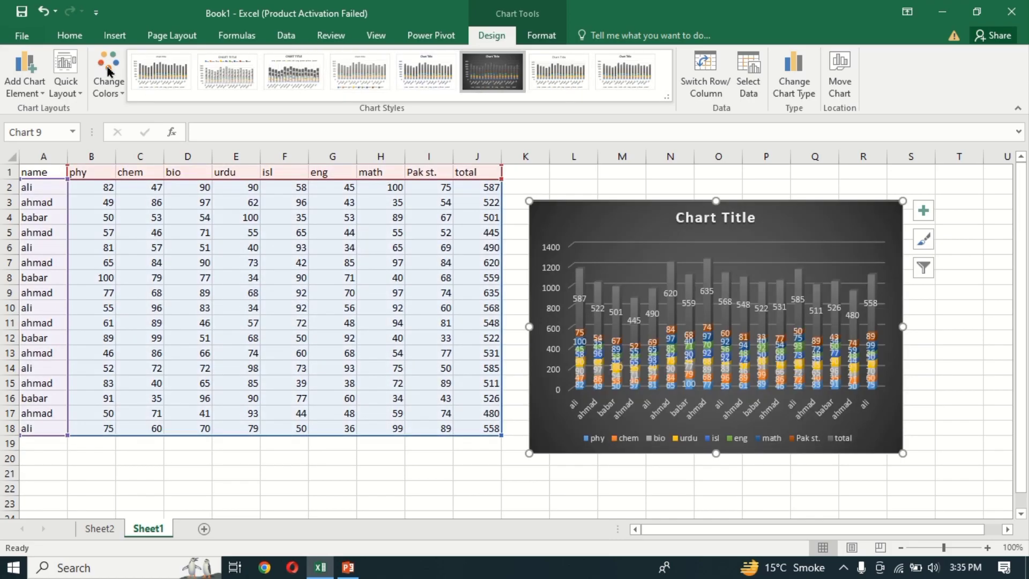
pyautogui.click(109, 70)
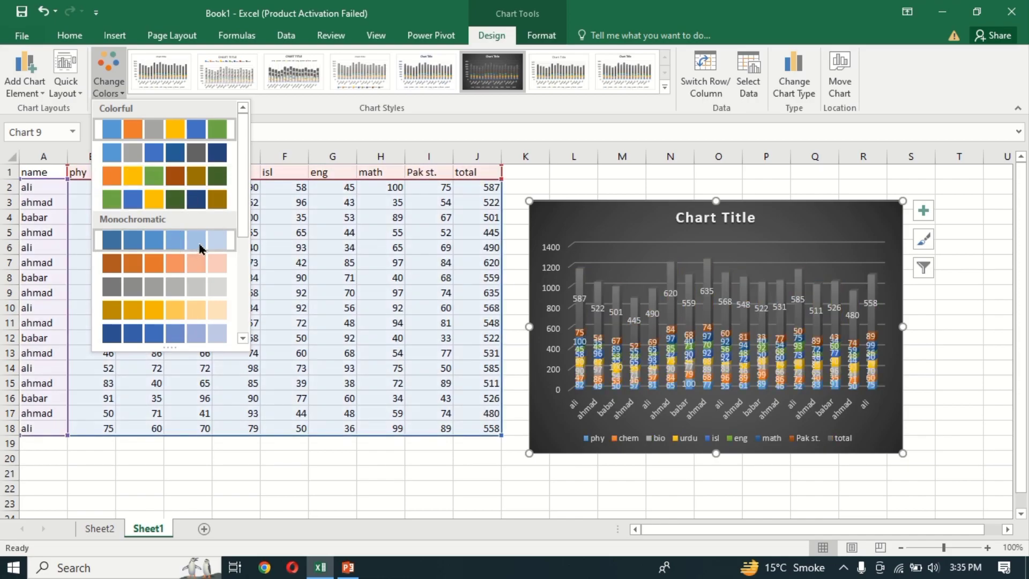
pyautogui.click(323, 105)
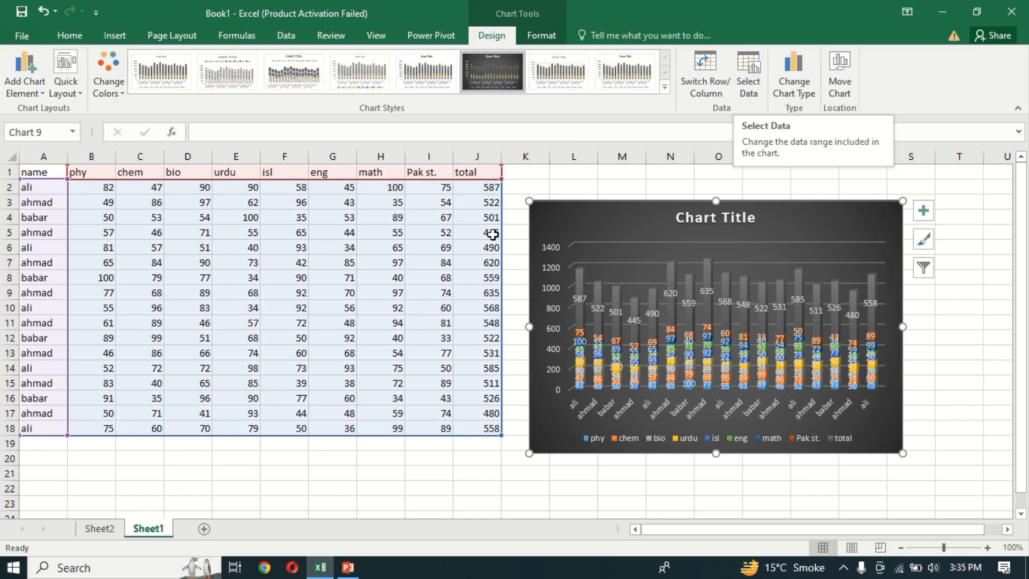
# Step: Start changing the chart type, move the dialog off the chart, and preview the Line, Pie, Bar and Area types
pyautogui.click(794, 86)
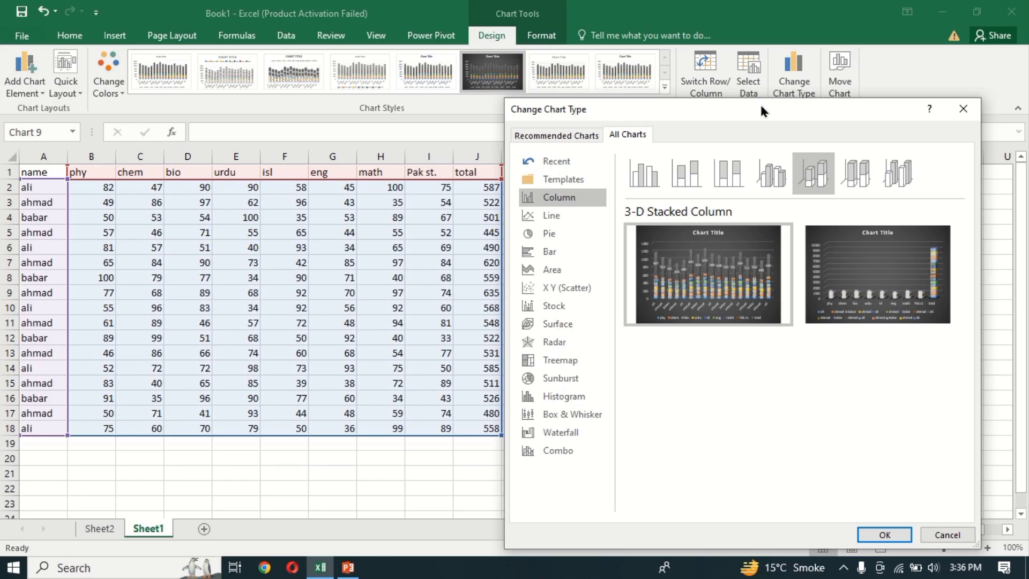
pyautogui.moveTo(762, 107); pyautogui.dragTo(411, 131)
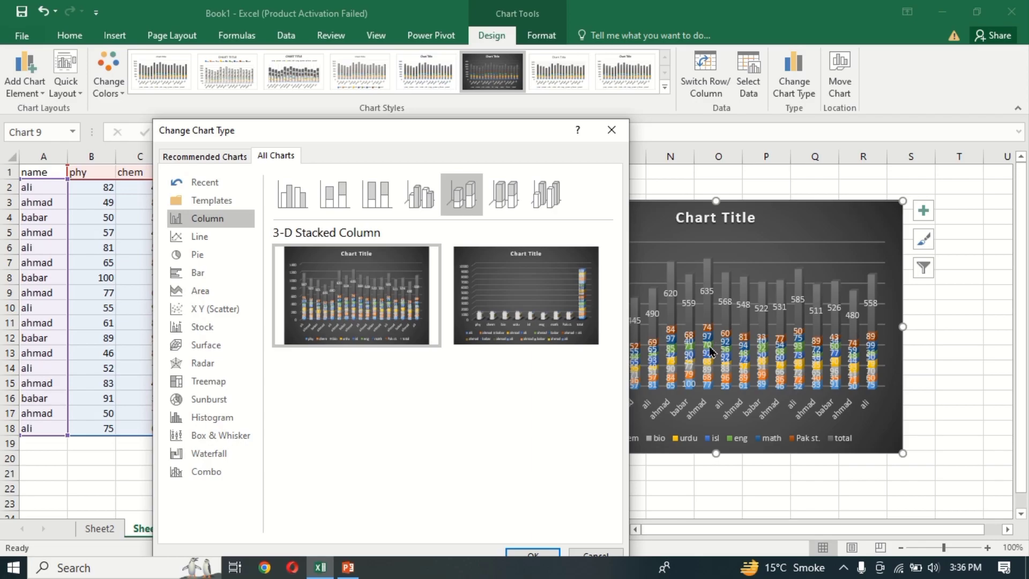
pyautogui.click(204, 236)
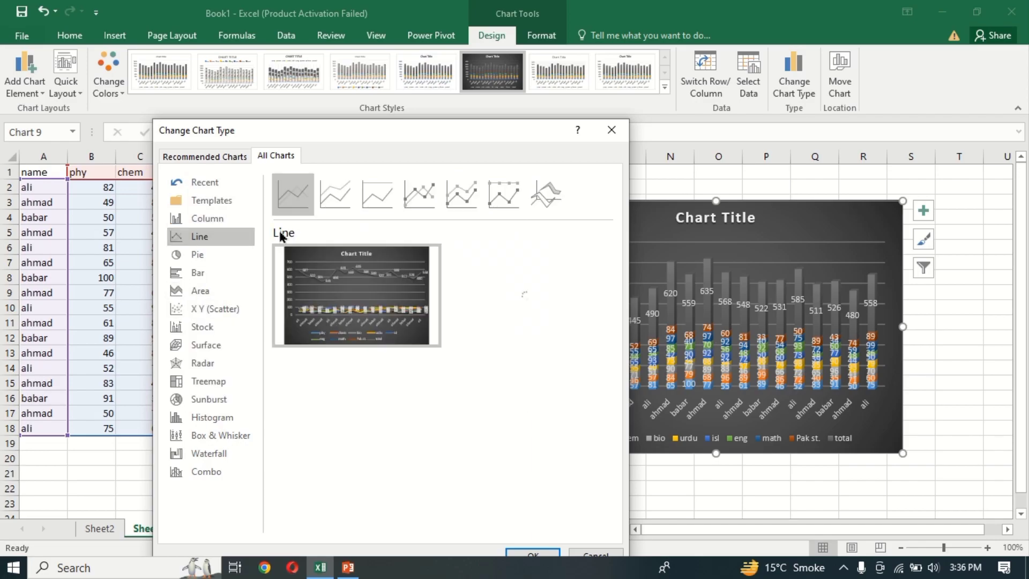
pyautogui.moveTo(352, 268)
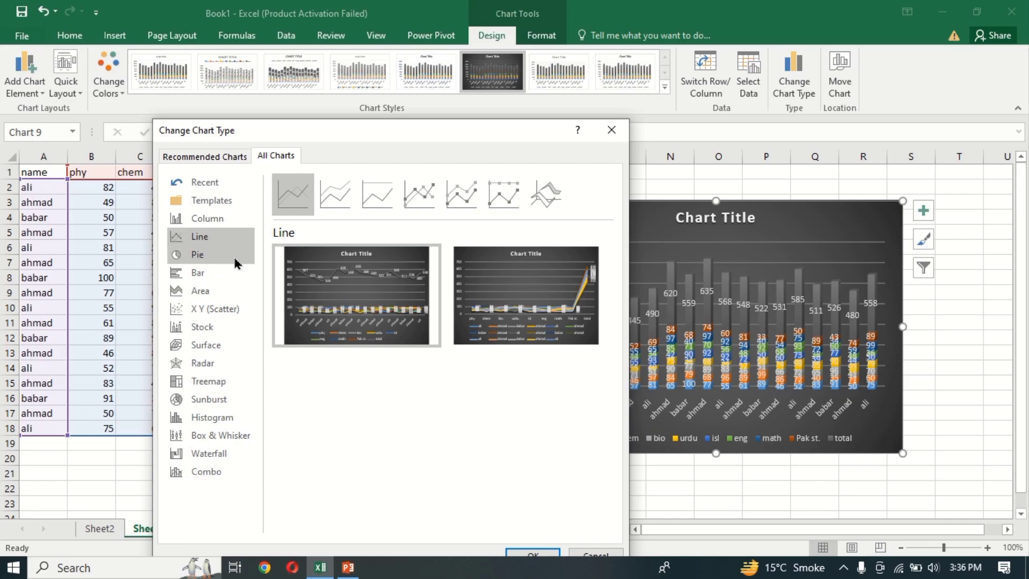
pyautogui.click(236, 262)
pyautogui.moveTo(378, 304)
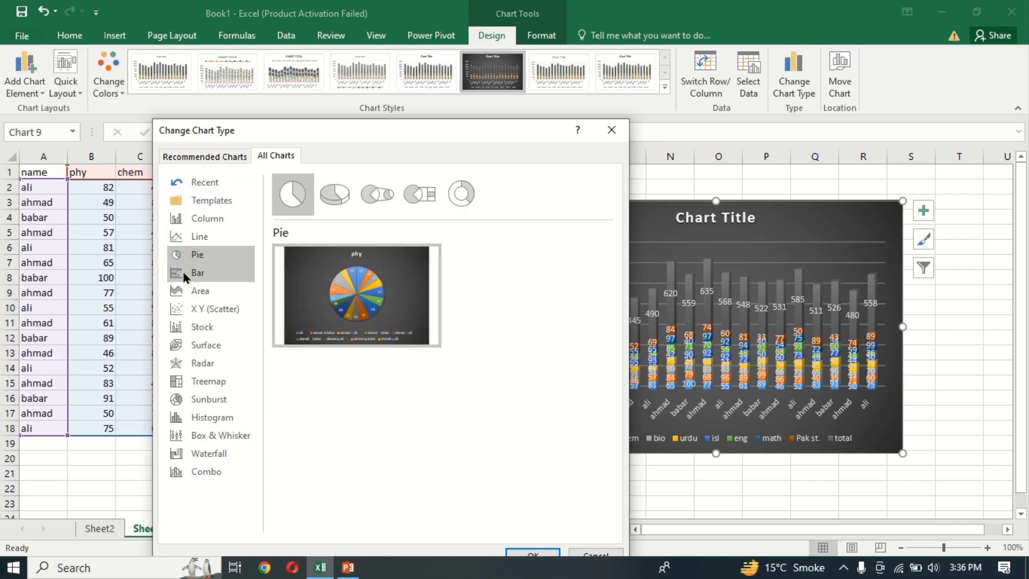
pyautogui.click(184, 273)
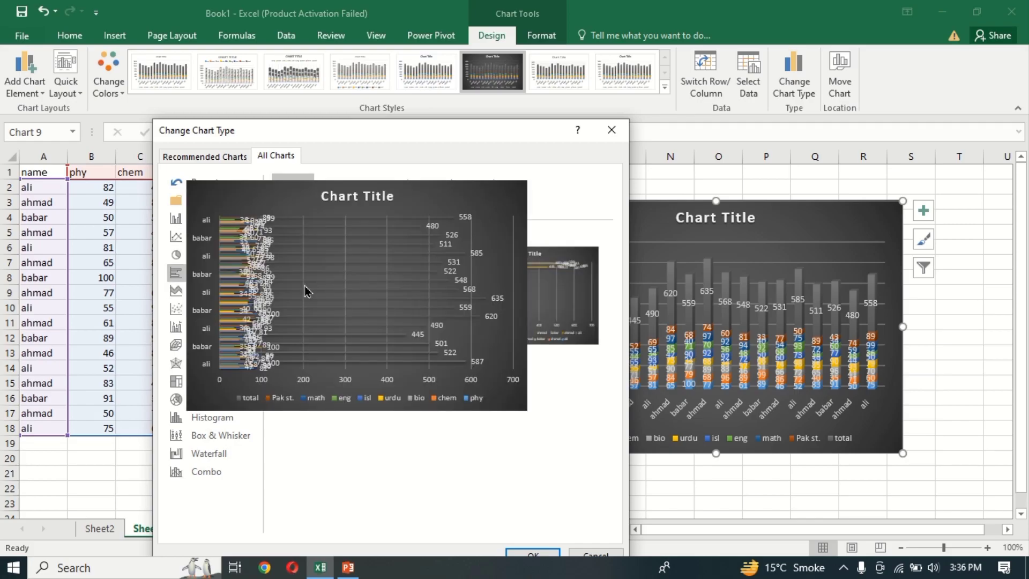
pyautogui.click(190, 294)
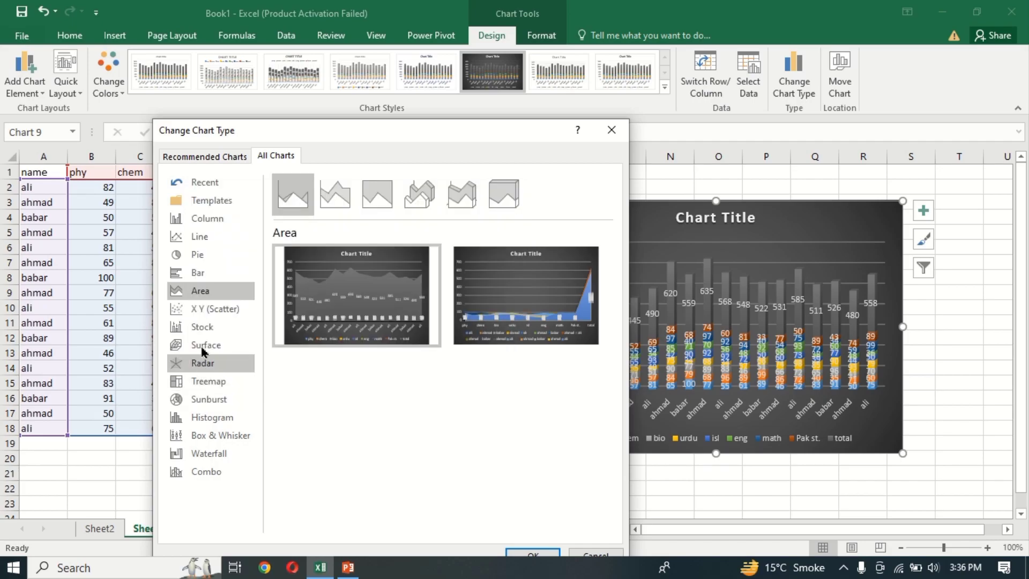
# Step: Preview the Radar, Sunburst, Histogram and Box & Whisker types, and close the dialog without applying any
pyautogui.click(203, 362)
pyautogui.moveTo(335, 295)
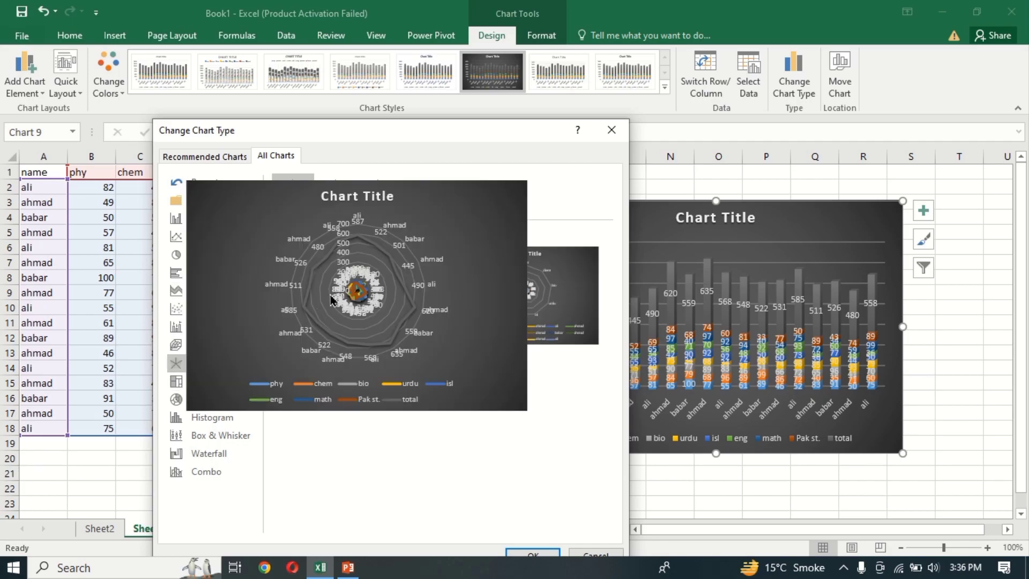
pyautogui.click(220, 401)
pyautogui.moveTo(378, 292)
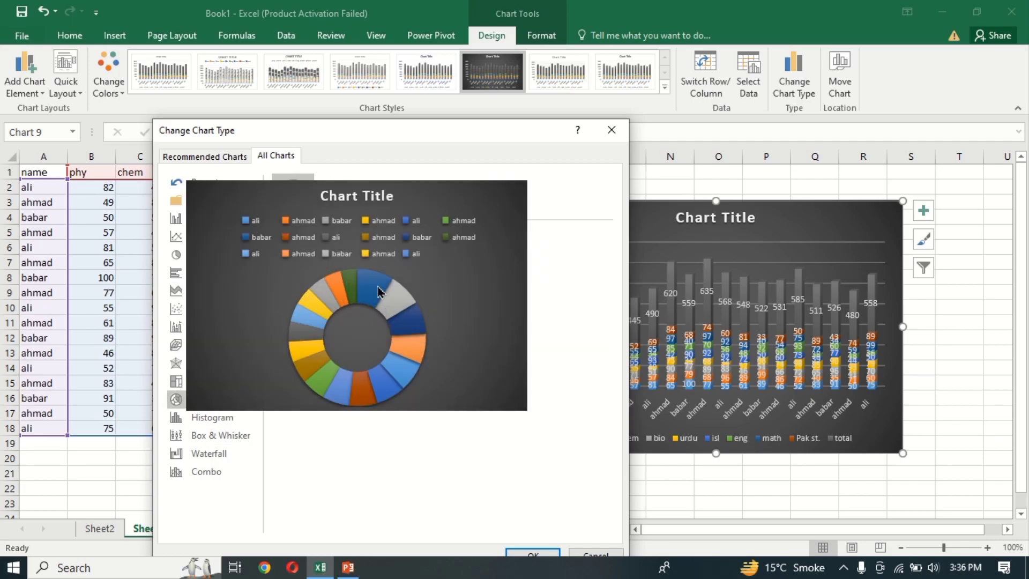
pyautogui.click(224, 419)
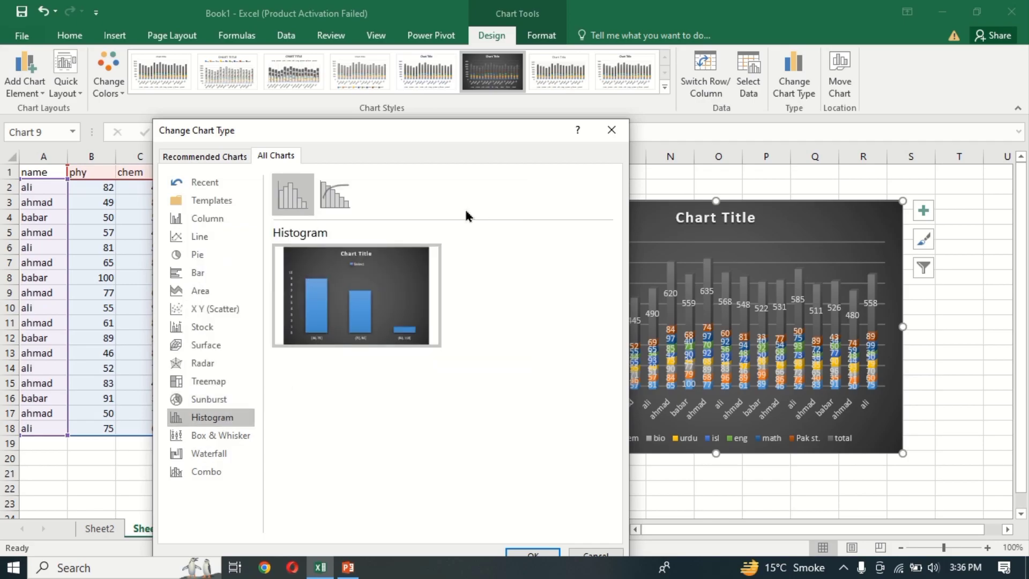
pyautogui.moveTo(403, 278)
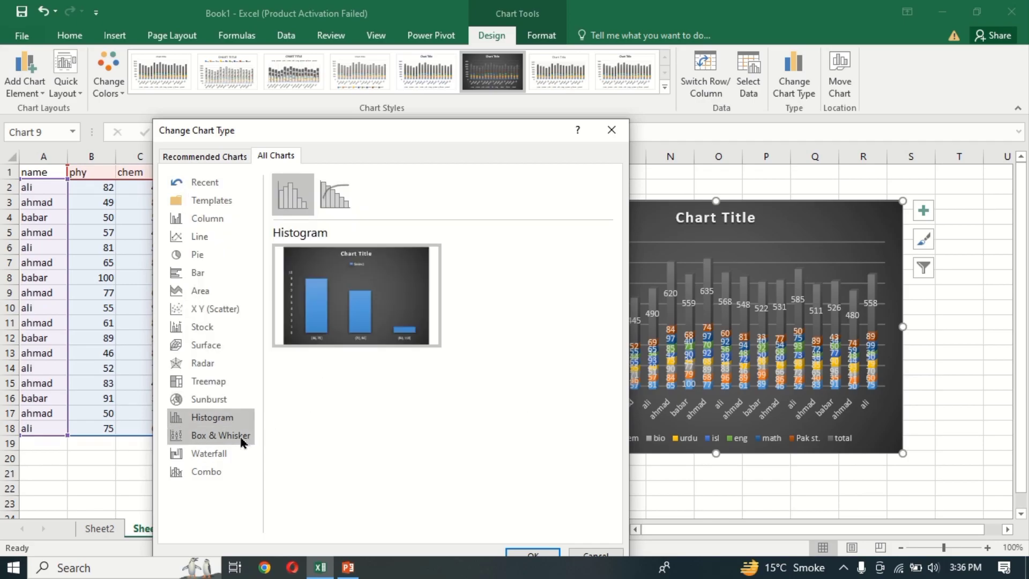
pyautogui.click(241, 435)
pyautogui.moveTo(416, 259)
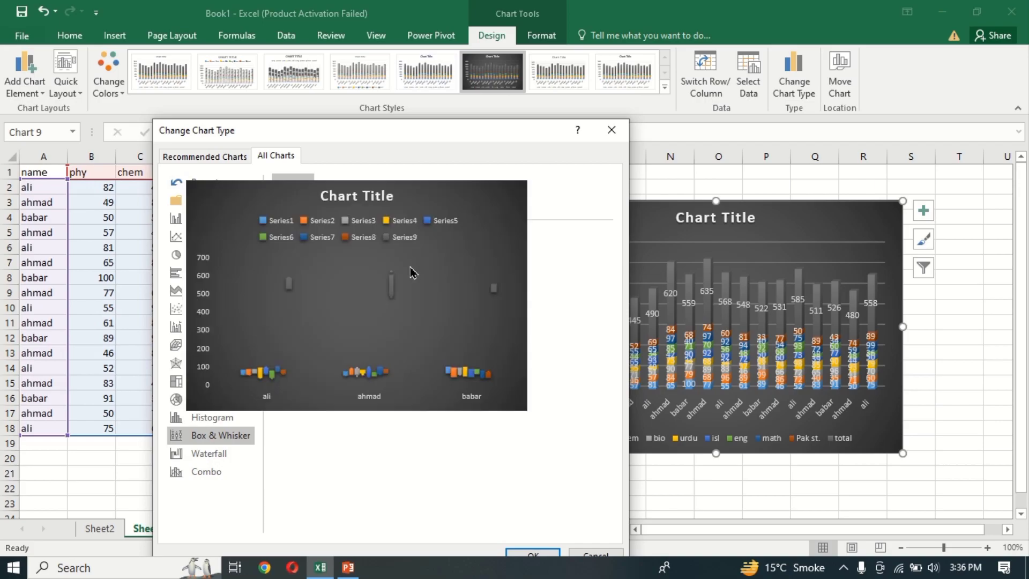
pyautogui.click(611, 130)
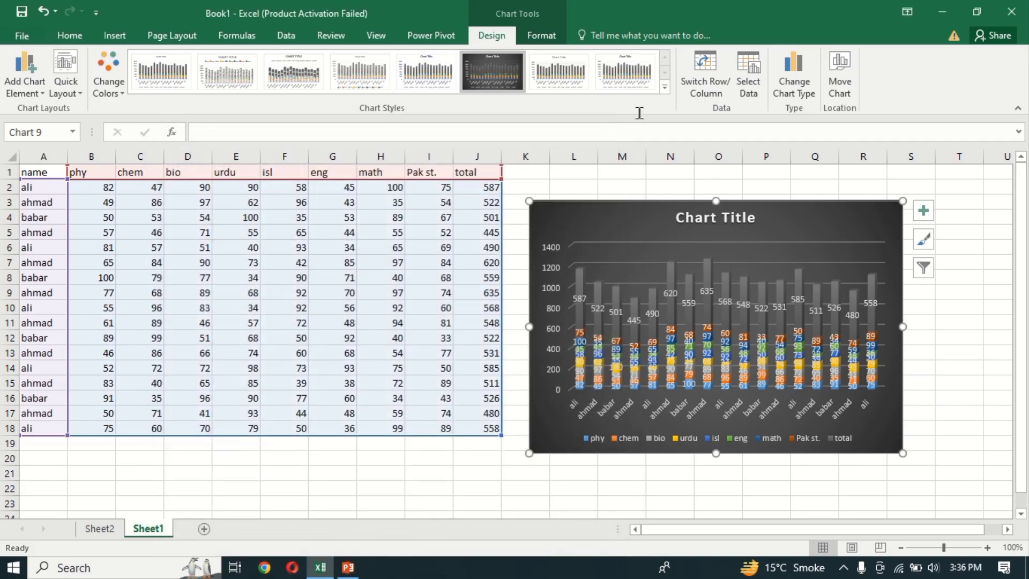
# Step: Fill the chart area background with a light blue-gray theme color
pyautogui.click(533, 38)
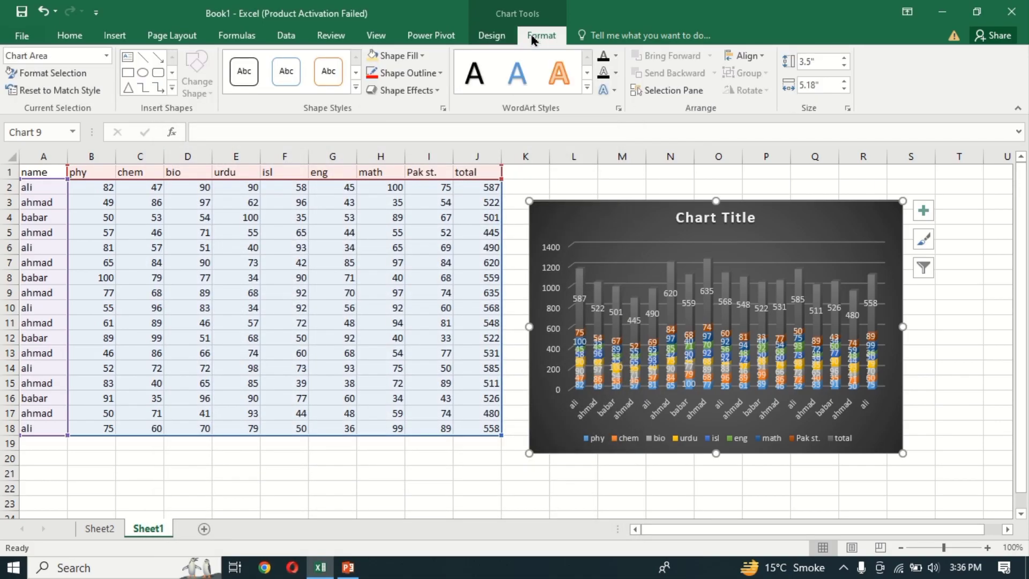
pyautogui.click(394, 56)
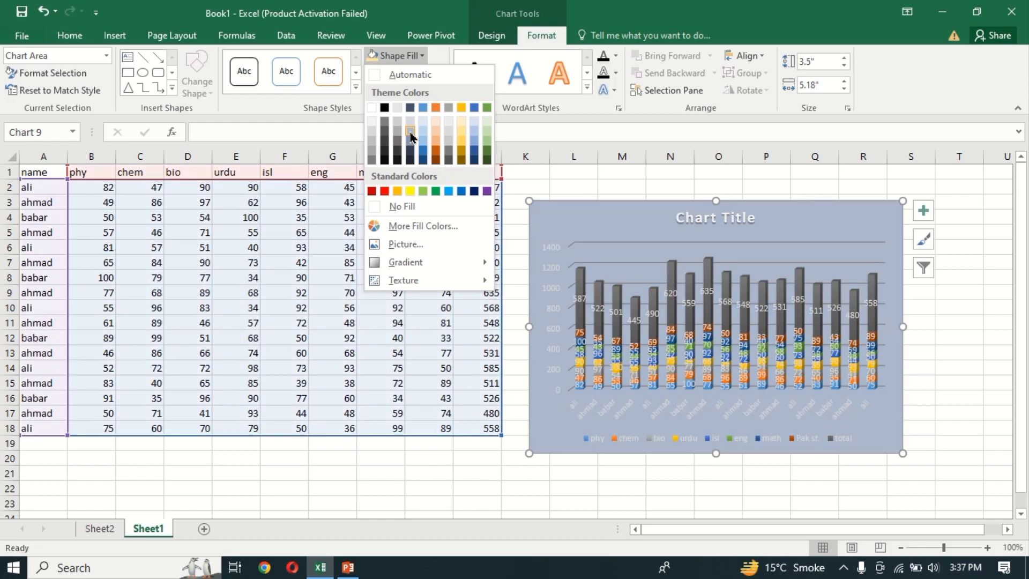
pyautogui.click(411, 137)
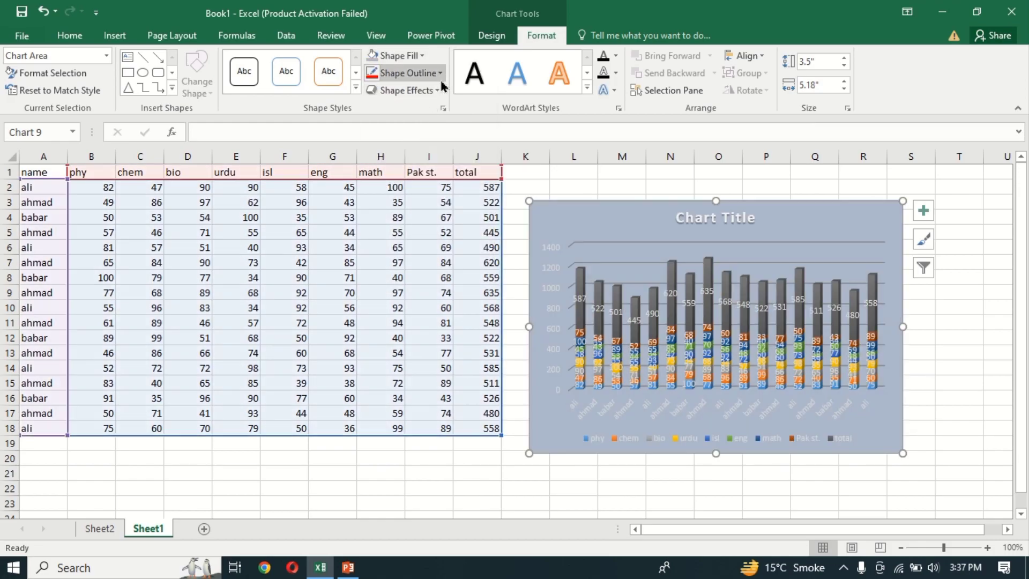
# Step: View the outline color options for the chart area, and apply the plain black WordArt style to the chart's text
pyautogui.click(440, 74)
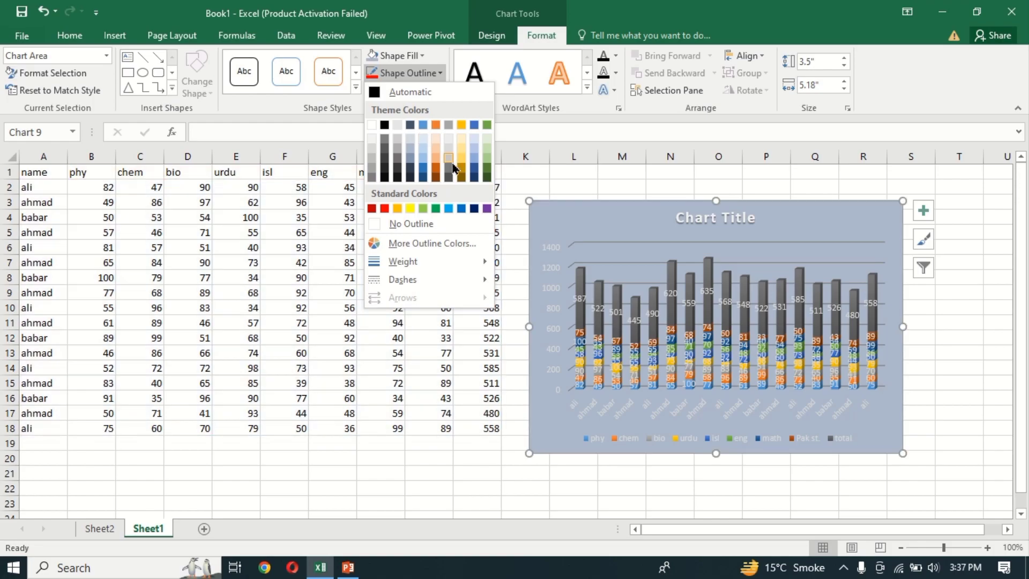
pyautogui.click(575, 100)
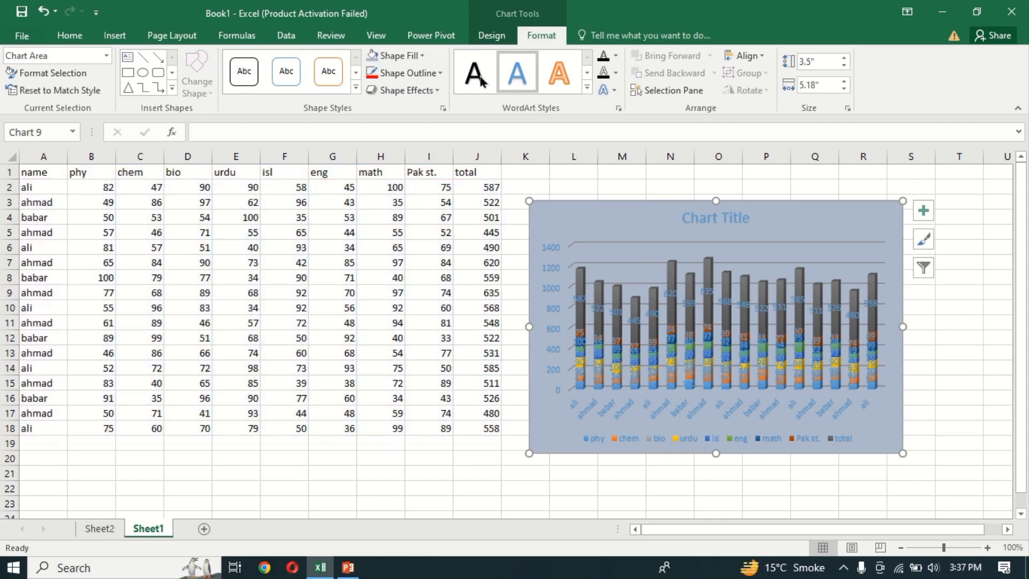
pyautogui.click(485, 79)
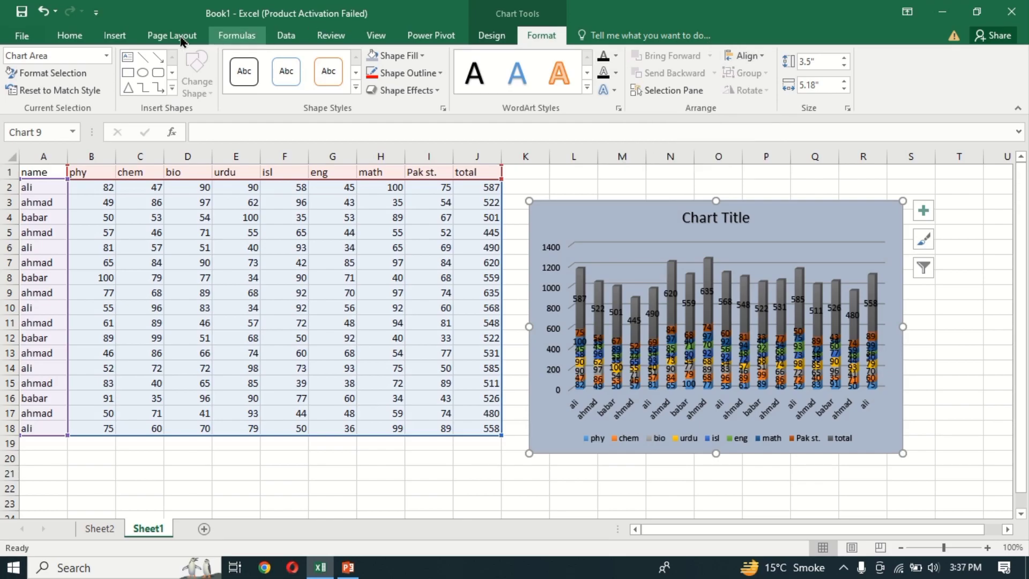
pyautogui.click(111, 37)
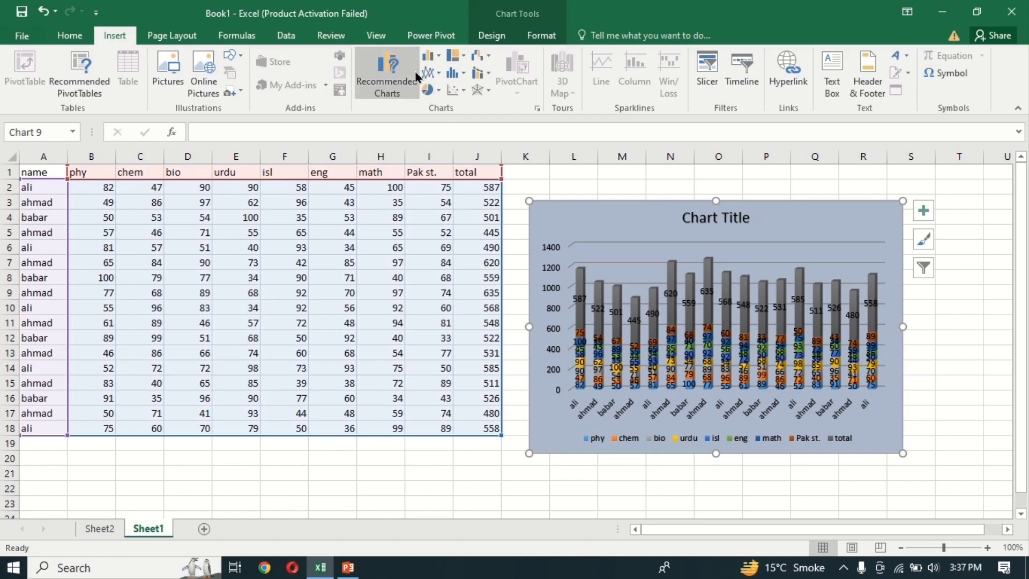
pyautogui.moveTo(452, 8)
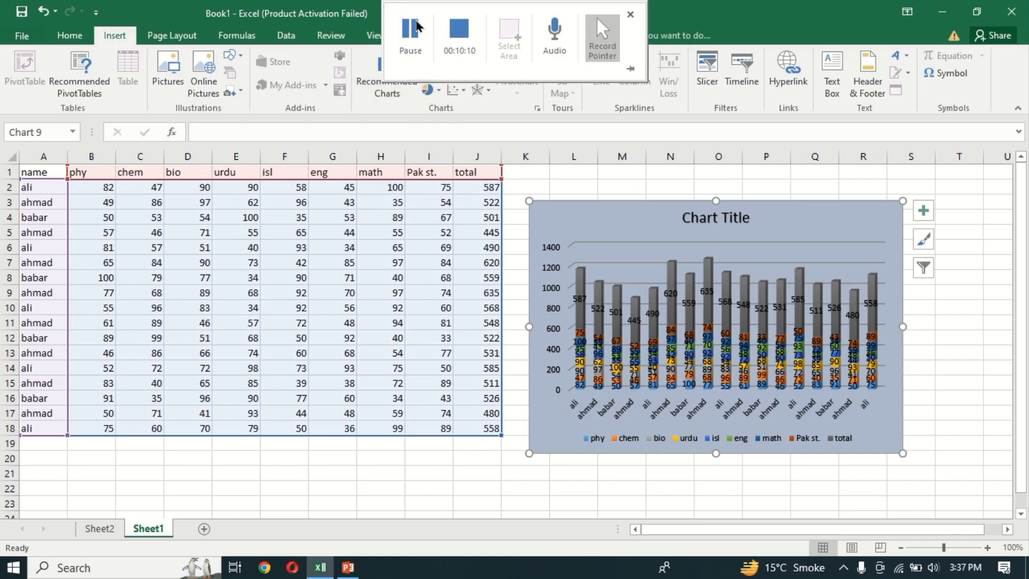
pyautogui.click(451, 33)
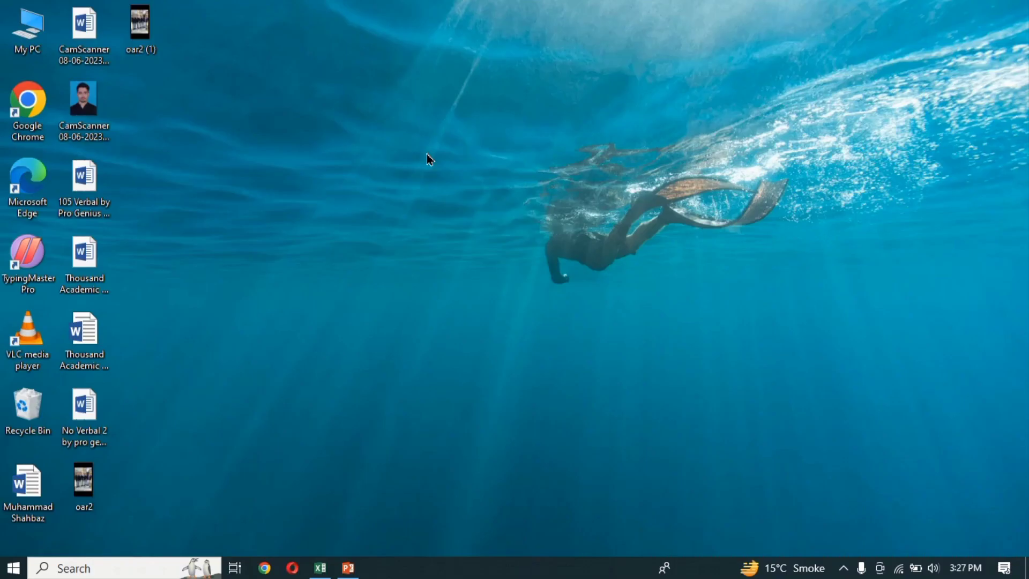